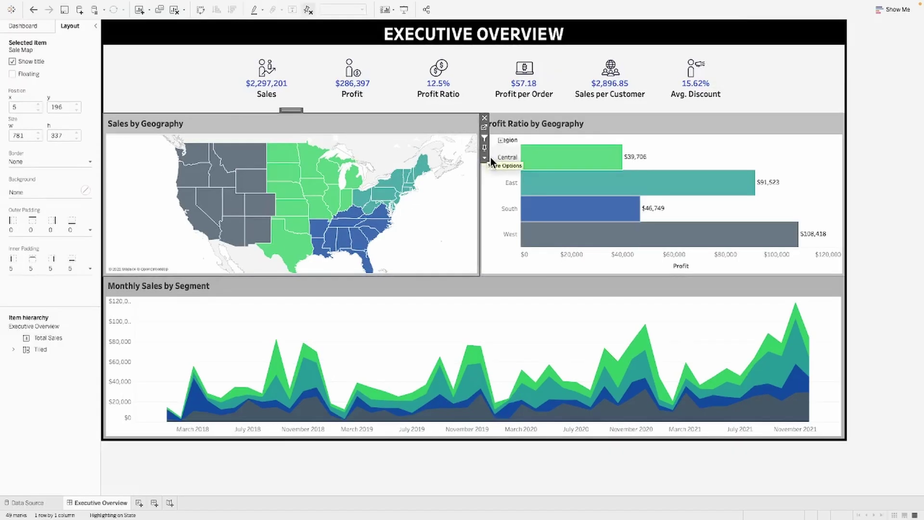
Add the Region colour legend from the map's menu and float it in the dashboard's top-right corner.
click(485, 158)
mouse_move(523, 211)
click(613, 215)
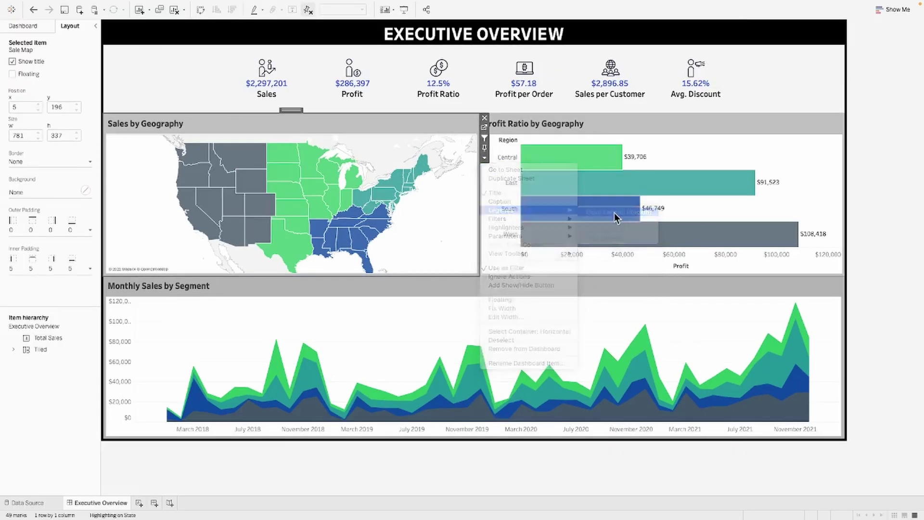
click(811, 27)
drag(807, 23, 804, 47)
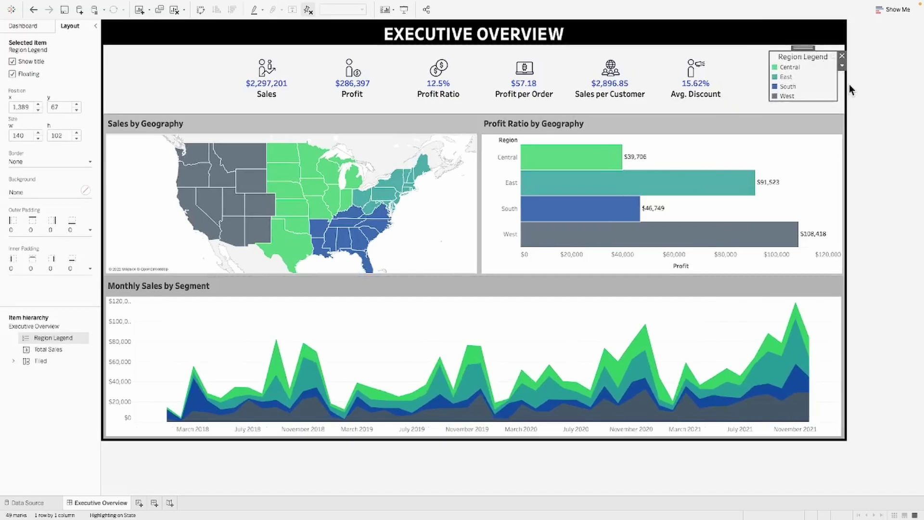
click(874, 102)
click(819, 82)
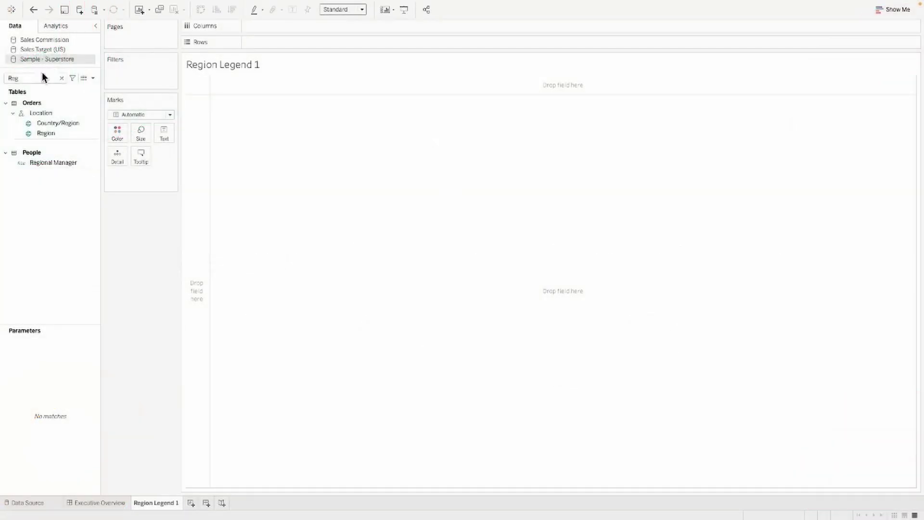
Place Region on Rows to list the four regions and hide the Region header.
click(53, 134)
drag(53, 134, 161, 132)
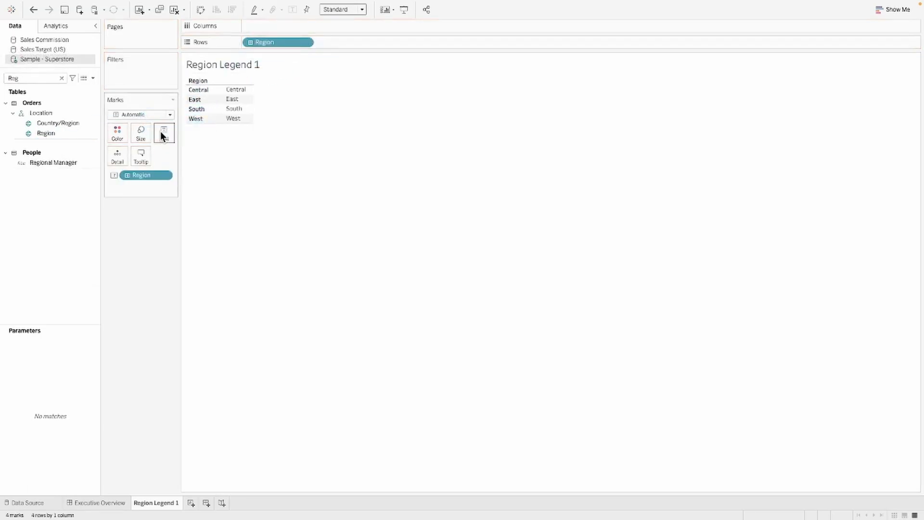
right_click(204, 99)
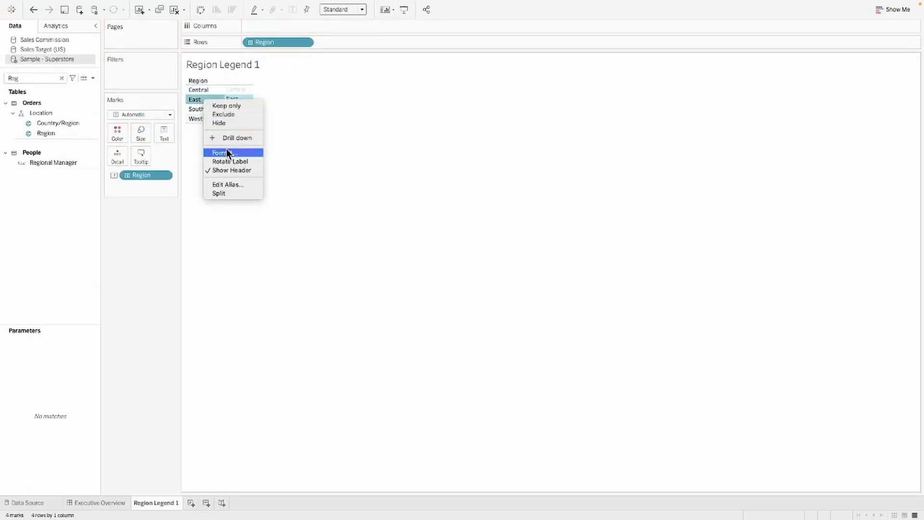
click(229, 169)
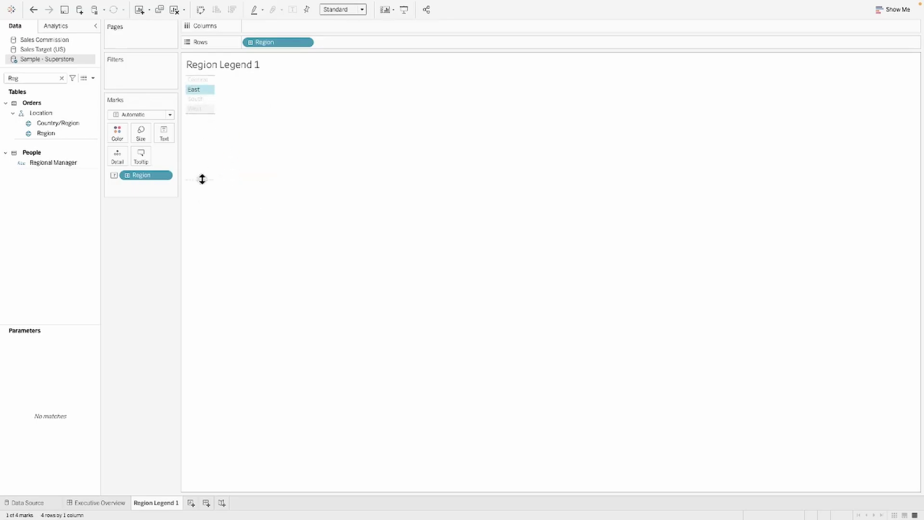
Remove the grey row banding and the row divider lines from the legend sheet.
right_click(218, 181)
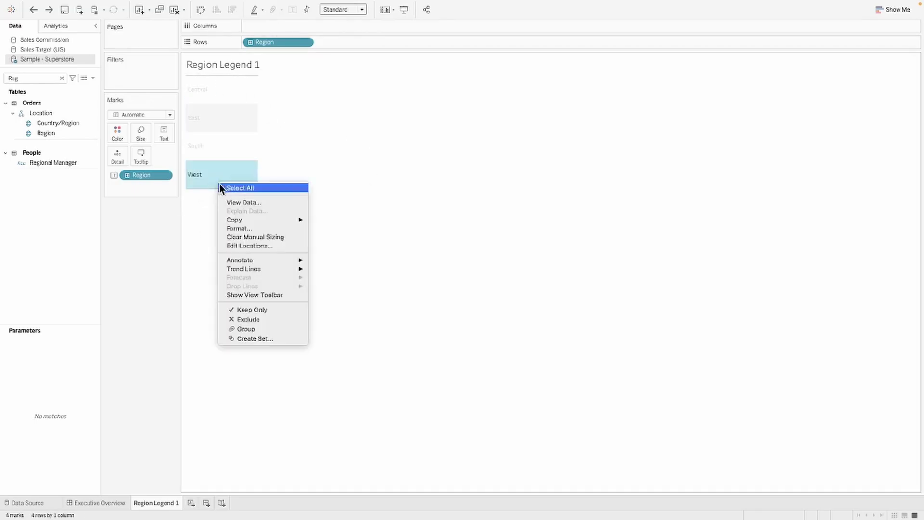
click(242, 227)
click(34, 44)
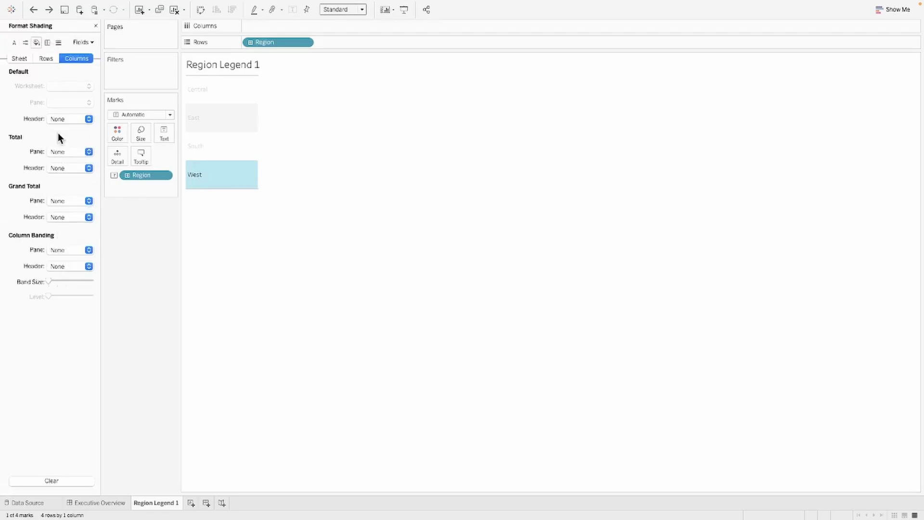
click(46, 58)
click(72, 266)
click(76, 268)
click(47, 63)
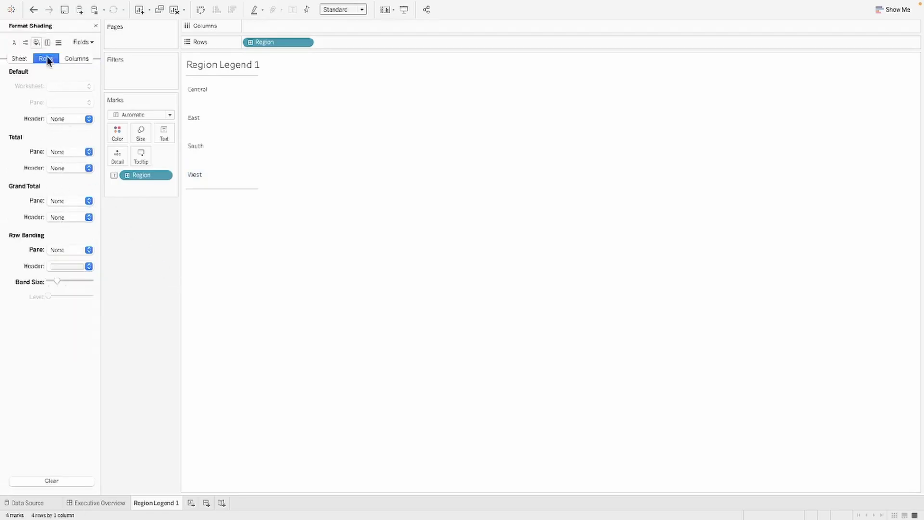
click(48, 43)
click(59, 252)
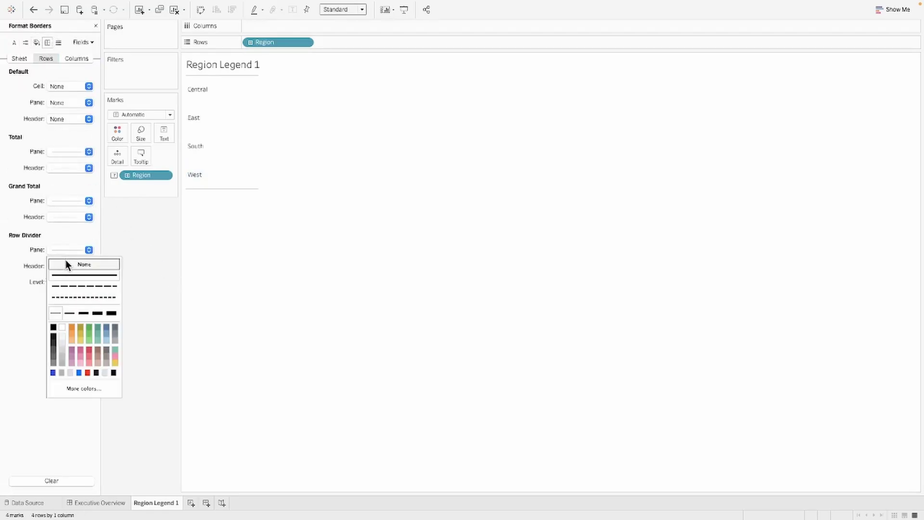
click(125, 270)
Colour the region labels by Region and make them centred, bold and 12 pt.
drag(136, 174, 117, 134)
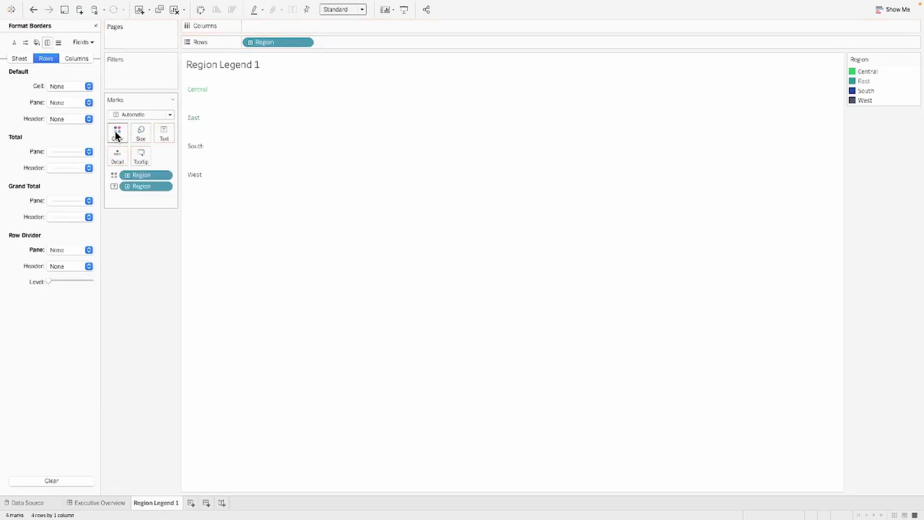
click(163, 132)
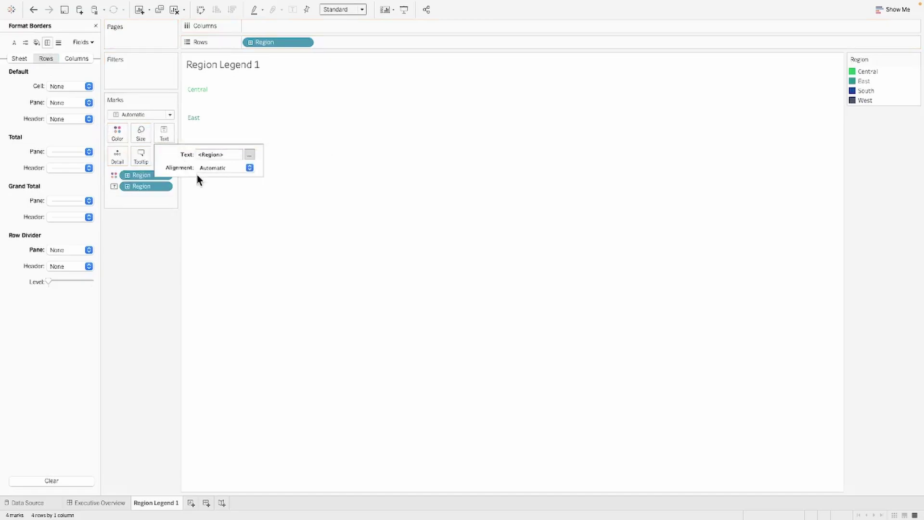
click(214, 167)
click(224, 212)
click(250, 155)
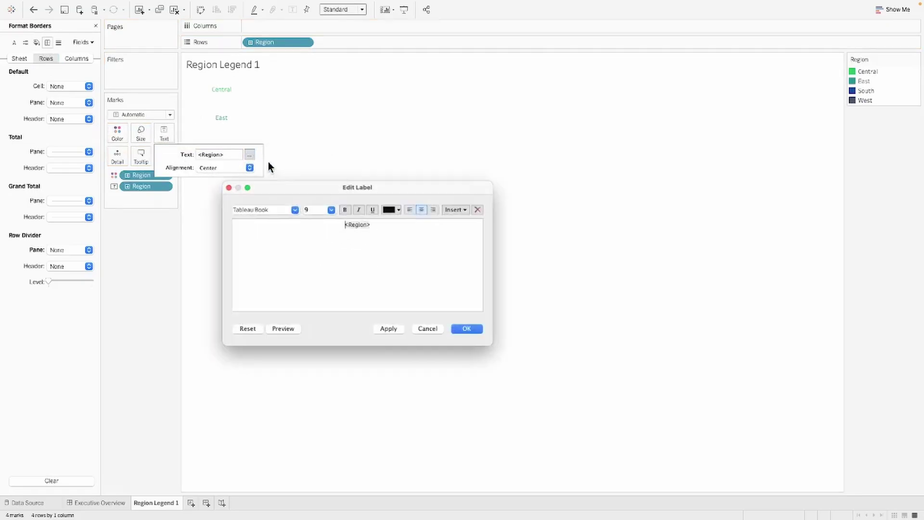
double_click(315, 207)
text(12)
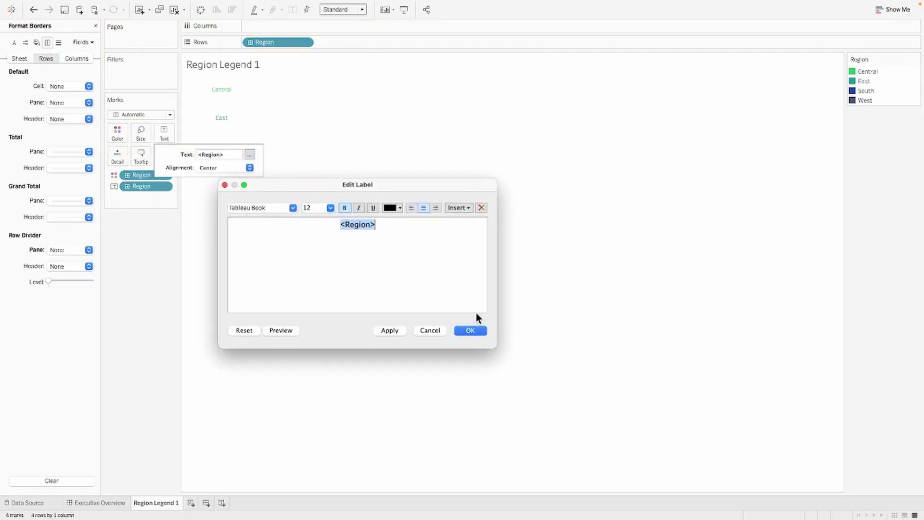
click(476, 331)
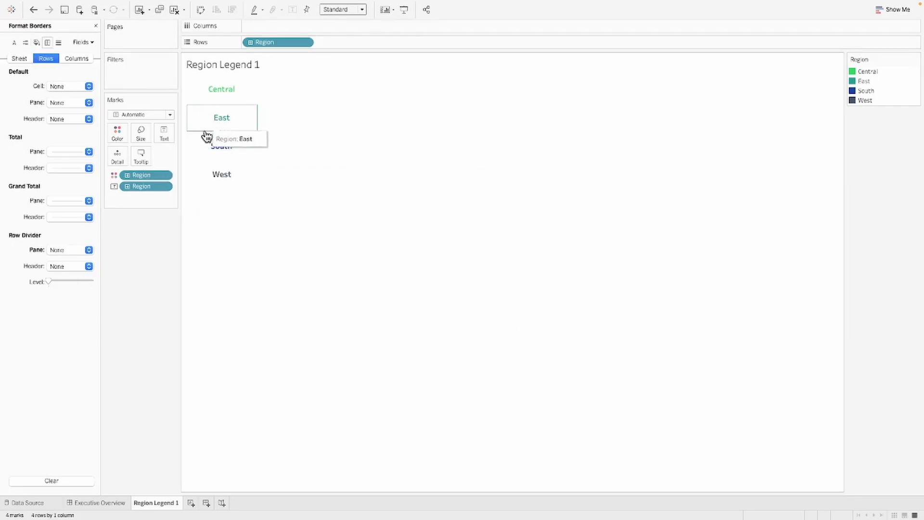
click(121, 506)
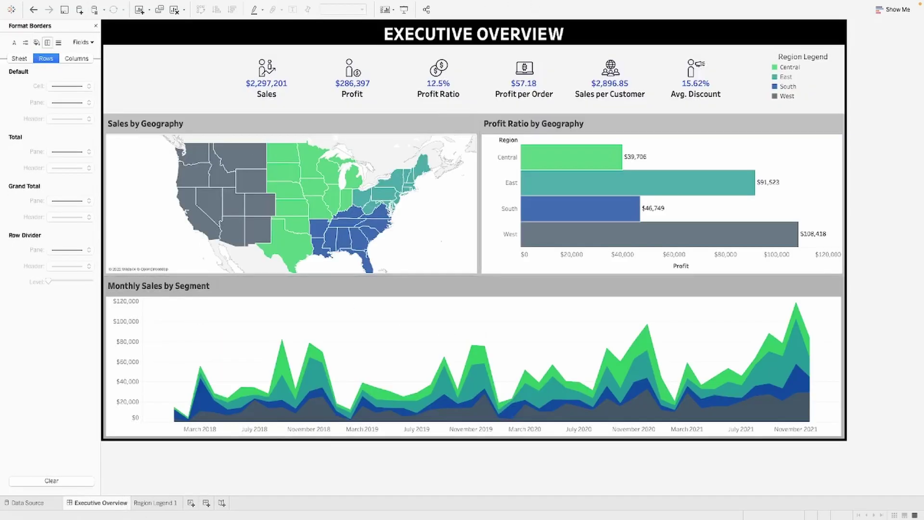
Duplicate the Executive Overview dashboard and float Region Legend 1 top right, replacing the old legend.
right_click(106, 510)
click(132, 431)
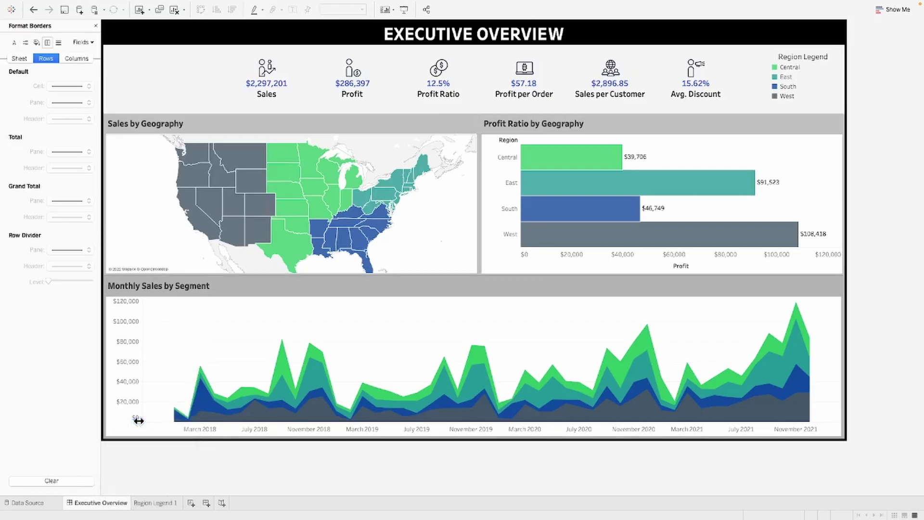
click(841, 62)
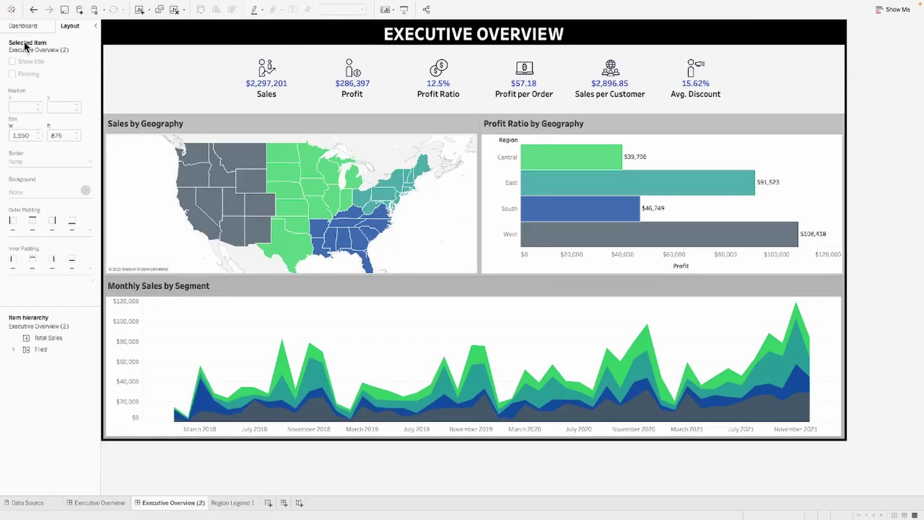
drag(47, 137, 593, 45)
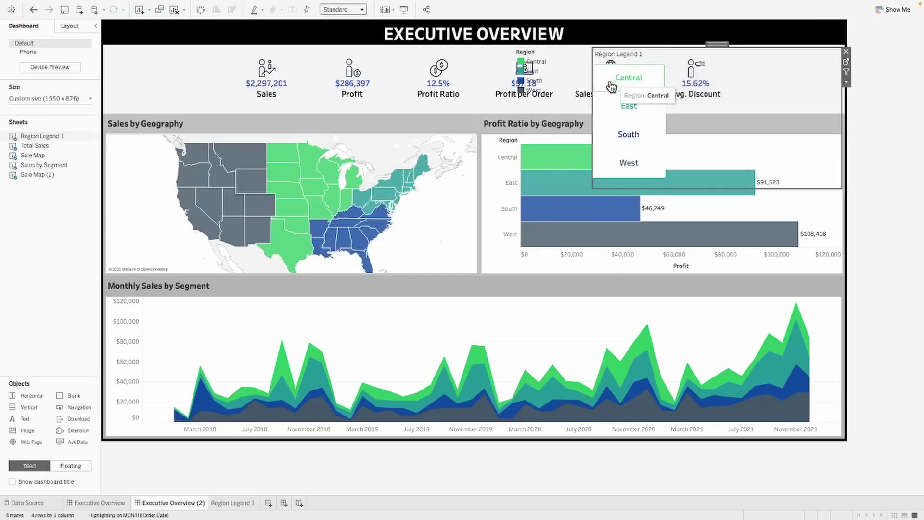
click(588, 52)
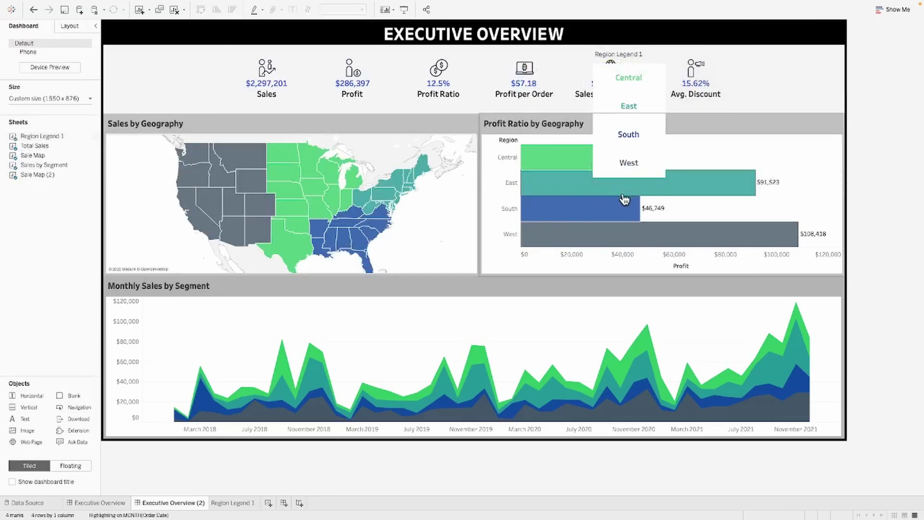
drag(594, 189, 752, 104)
Fit Region Legend 1 to Entire View, adjust its background shading, hide its title and narrow it.
click(343, 9)
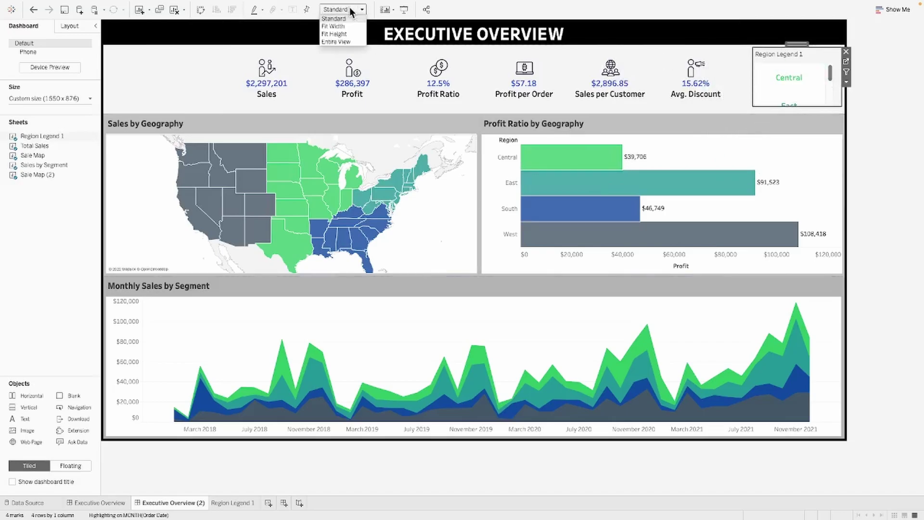
click(352, 42)
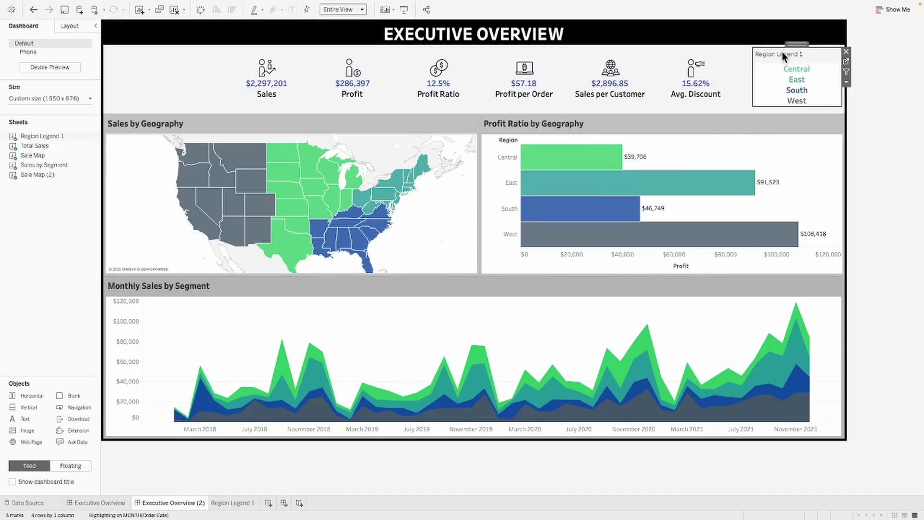
right_click(785, 80)
click(778, 97)
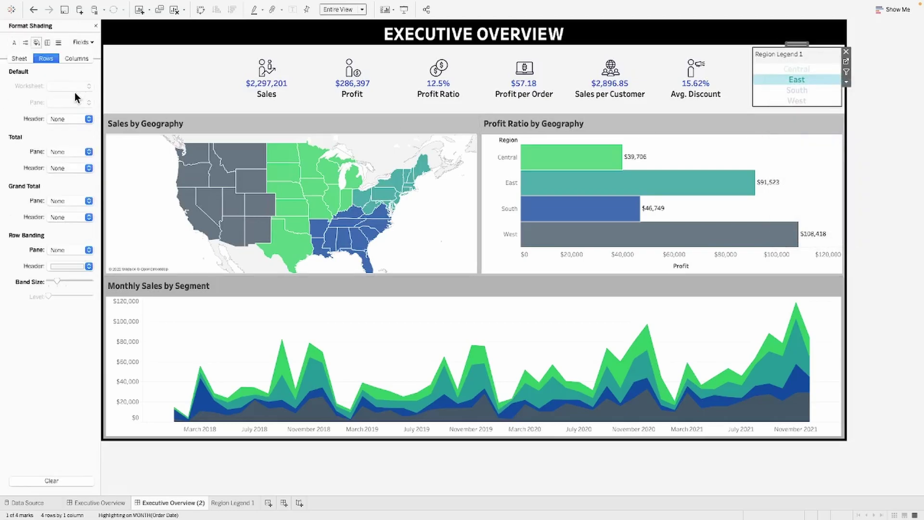
click(20, 59)
click(89, 86)
click(785, 55)
right_click(785, 55)
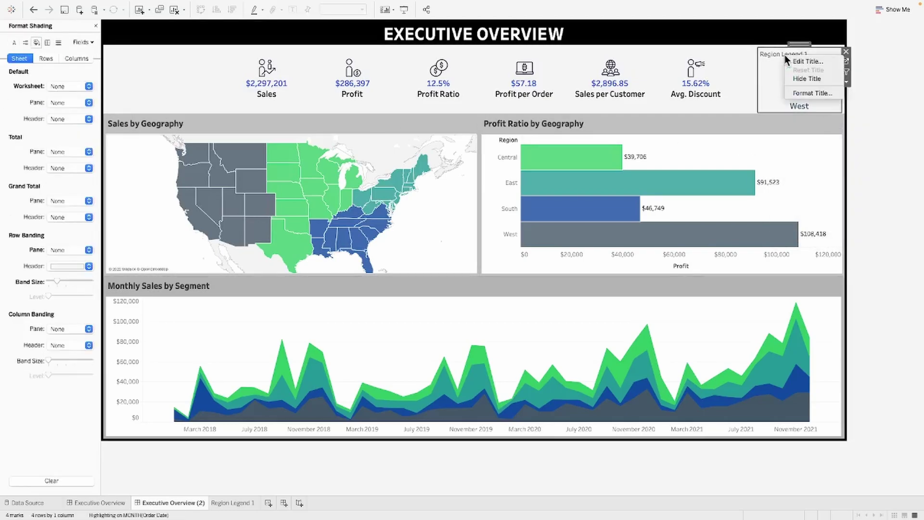
click(807, 79)
drag(759, 83, 785, 83)
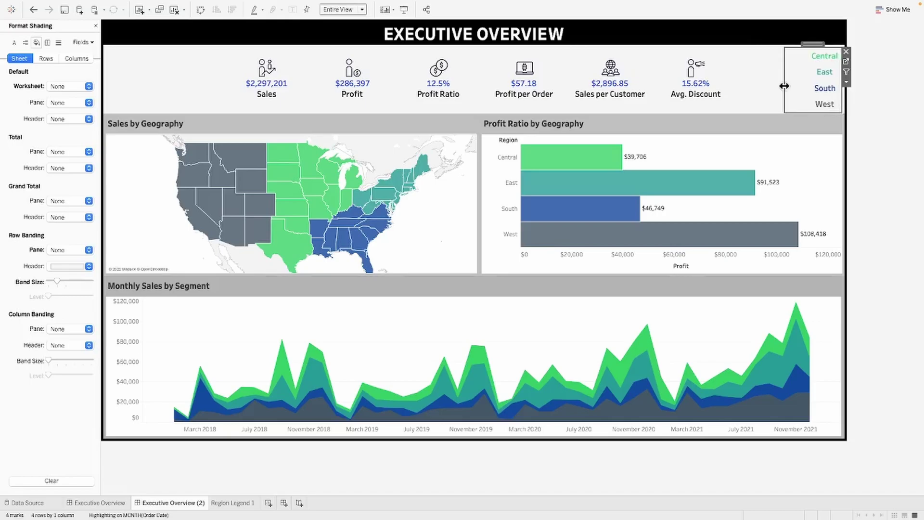
click(846, 61)
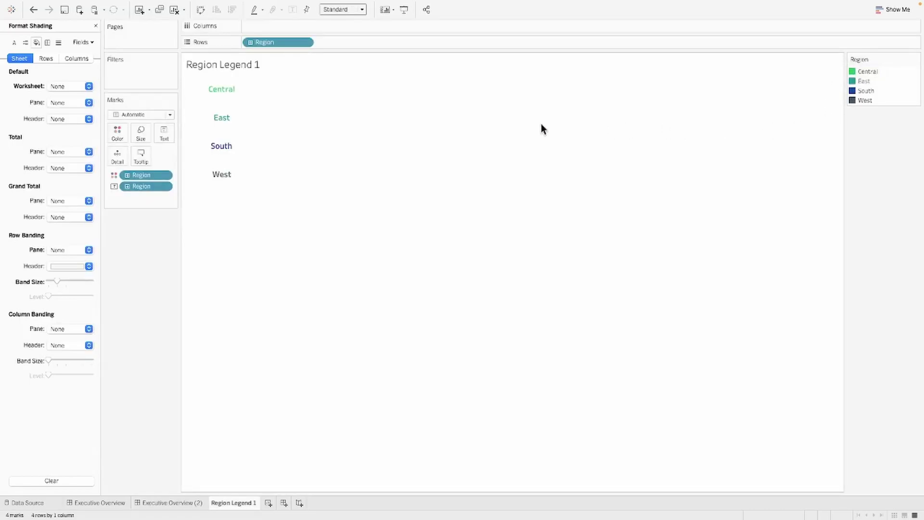
Draw the regions as circles on a min(0) column, labels to the right, with the axis hidden.
click(141, 115)
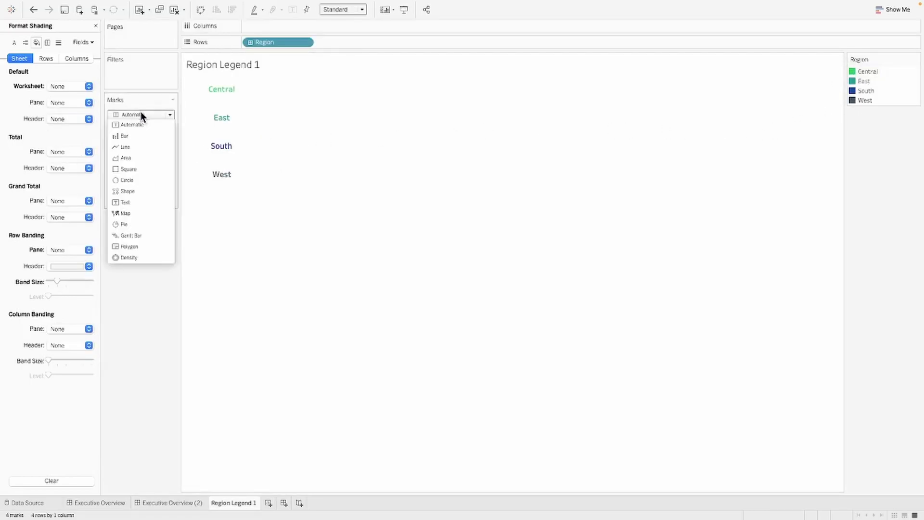
click(126, 180)
double_click(266, 26)
text(min(0))
key(Return)
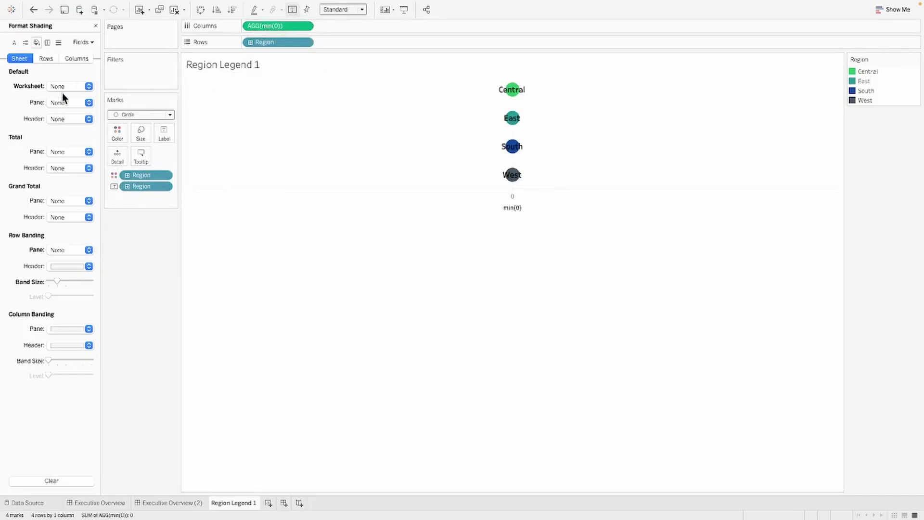
click(164, 134)
click(233, 215)
click(235, 253)
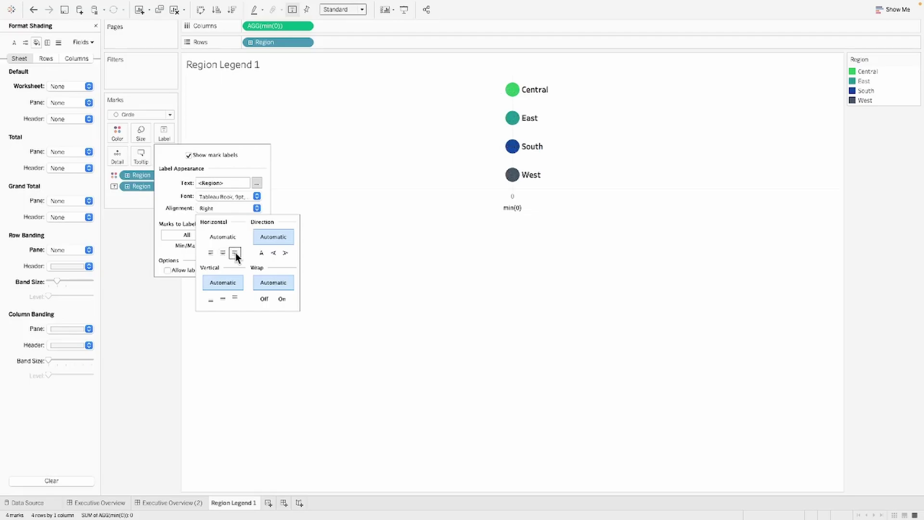
click(174, 327)
right_click(459, 209)
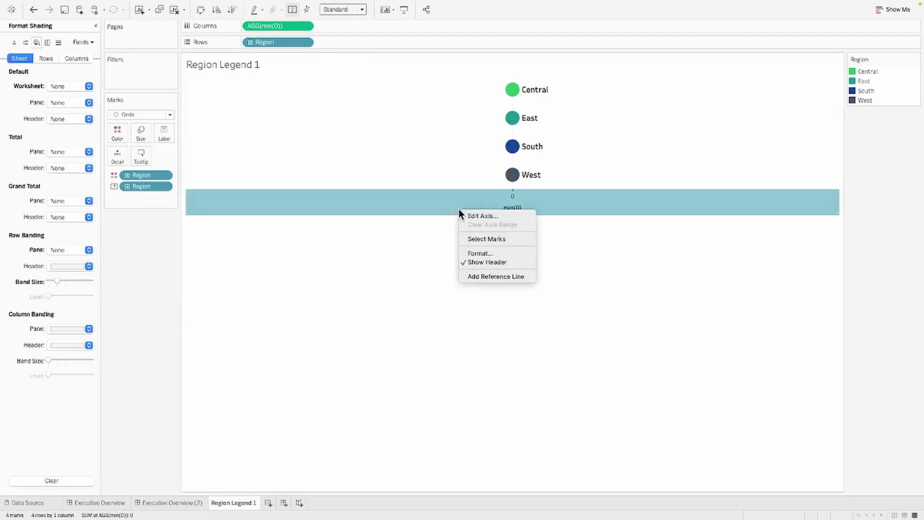
click(478, 262)
Set the label font to Match Mark Color so each region name matches its circle.
click(165, 130)
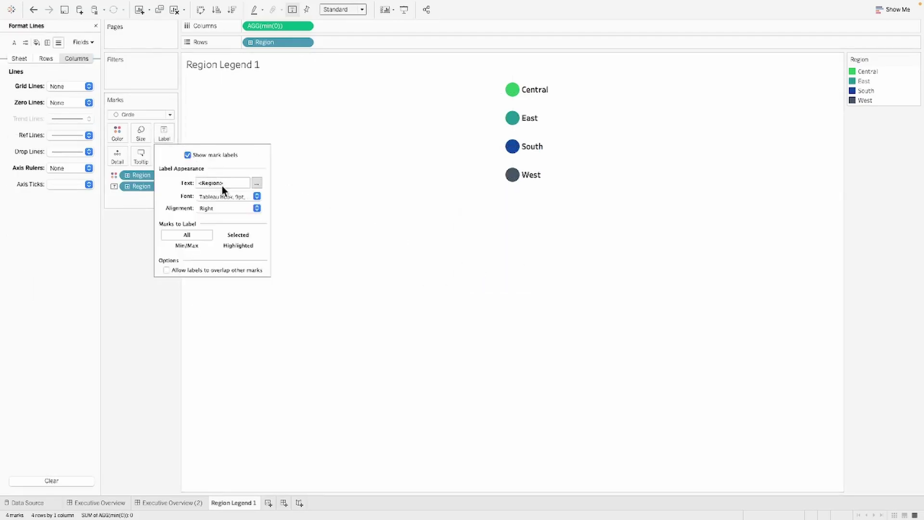
click(225, 196)
click(227, 257)
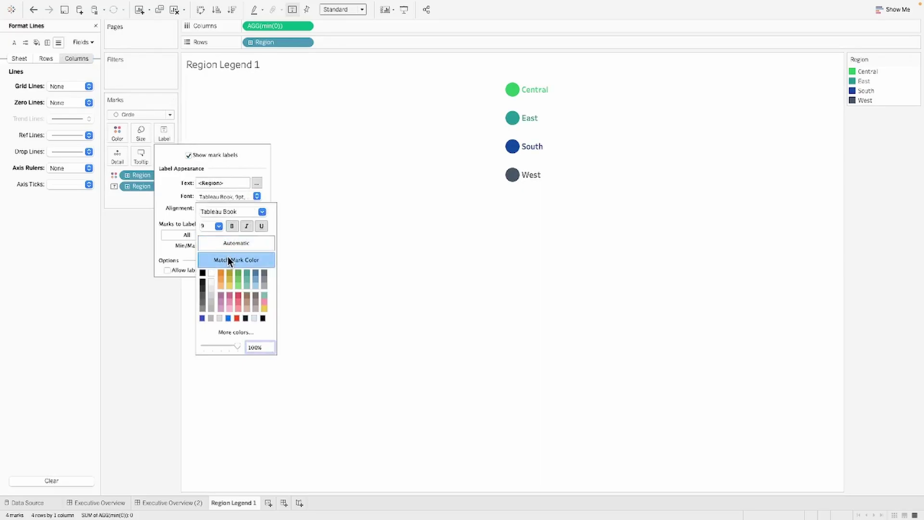
click(365, 269)
click(146, 503)
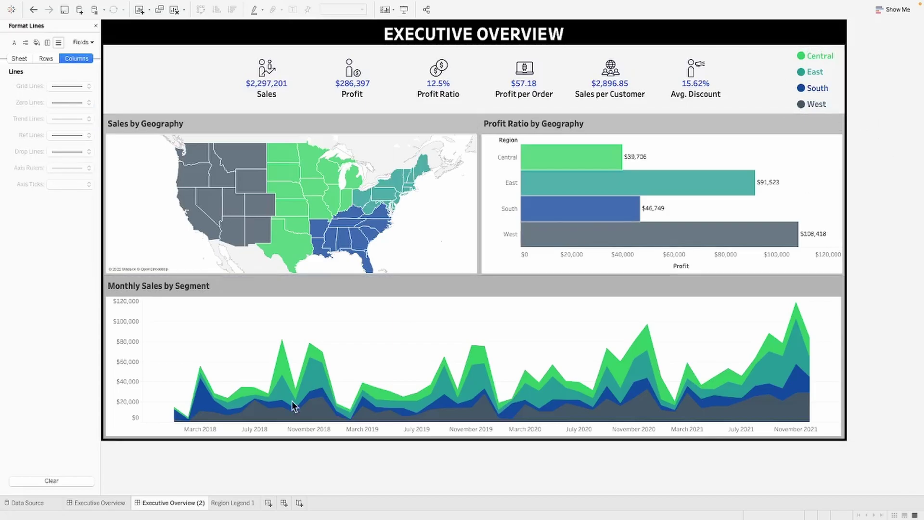
Change the Region Legend 1 mark type to Square and check the tile legend on Executive Overview (2).
click(113, 506)
click(149, 503)
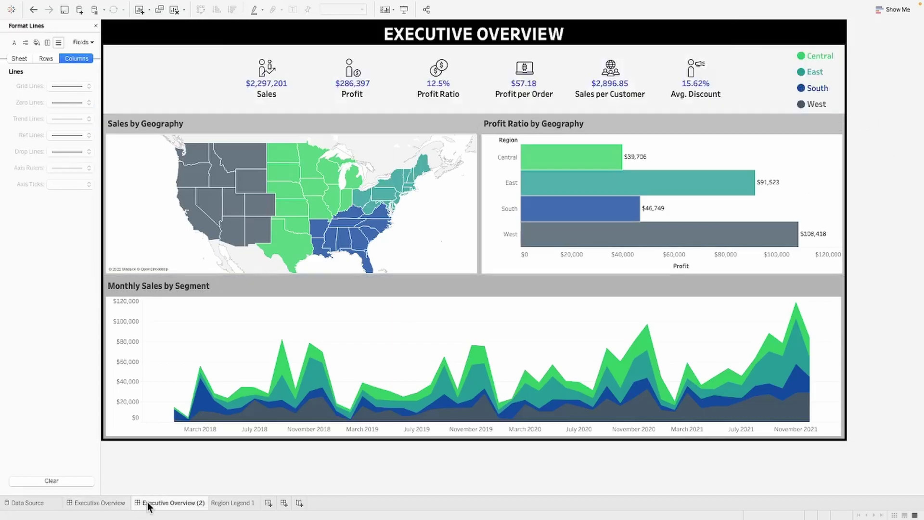
click(231, 503)
click(144, 115)
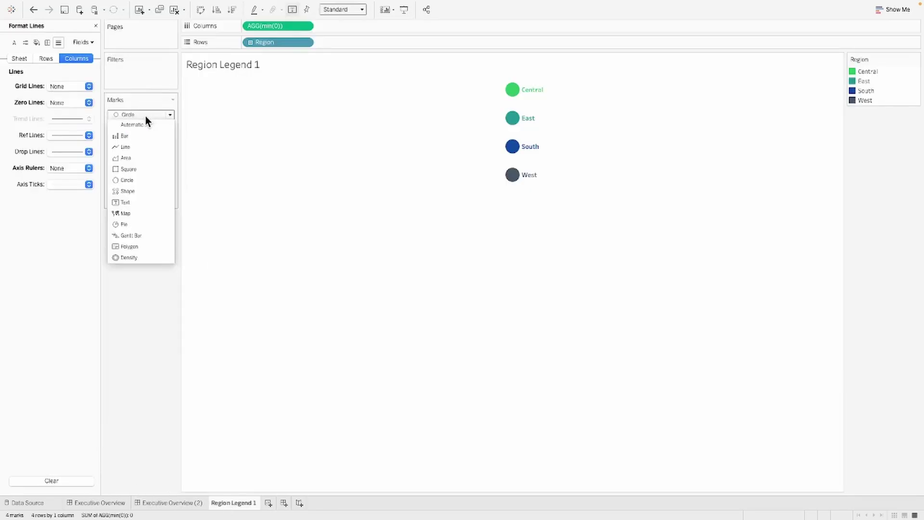
click(137, 171)
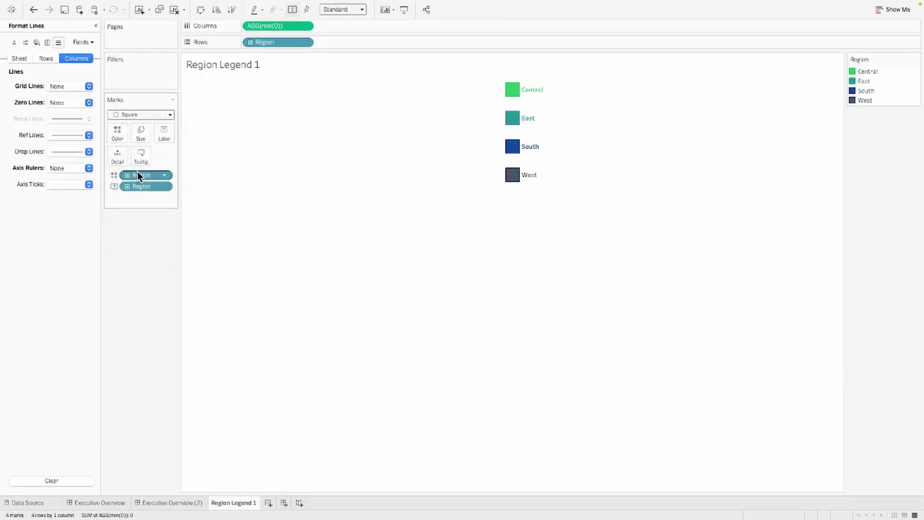
click(188, 508)
click(121, 506)
Name the new worksheet 'Region Legend 2'.
click(146, 505)
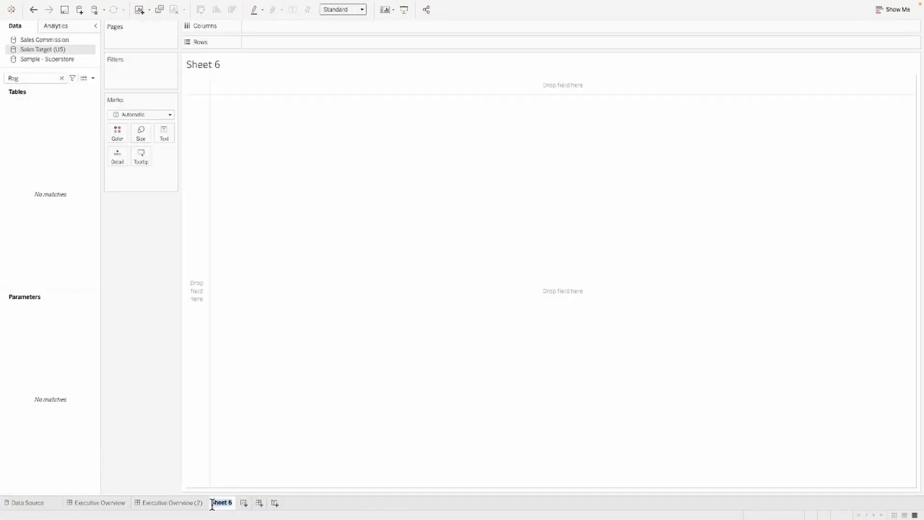
text(Region Legend 2)
key(Return)
Put Region on Columns and Label and draw each region as its filled map shape.
click(34, 78)
text(regio)
click(49, 61)
drag(51, 133, 124, 131)
drag(146, 174, 164, 137)
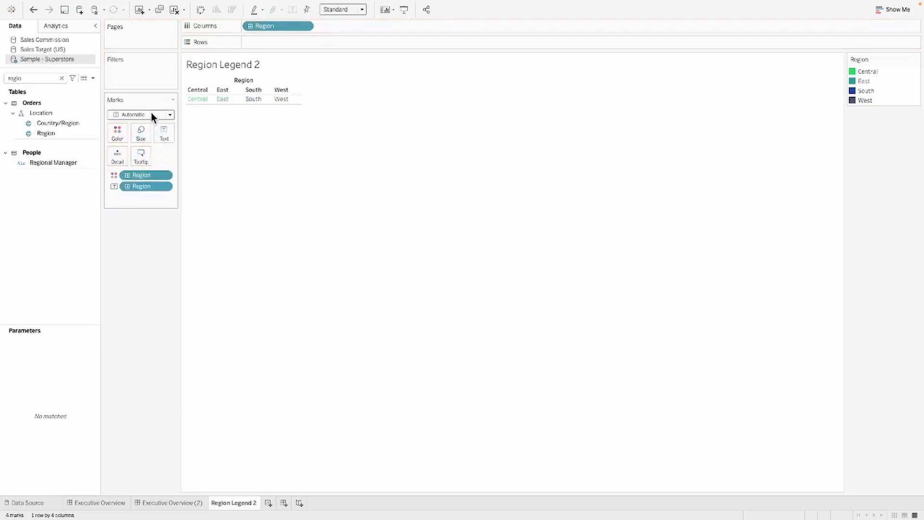
click(150, 114)
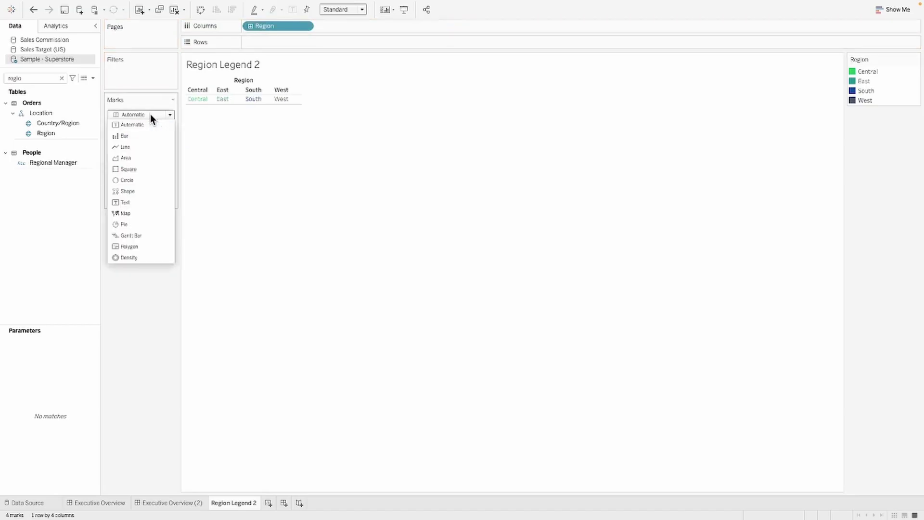
click(125, 212)
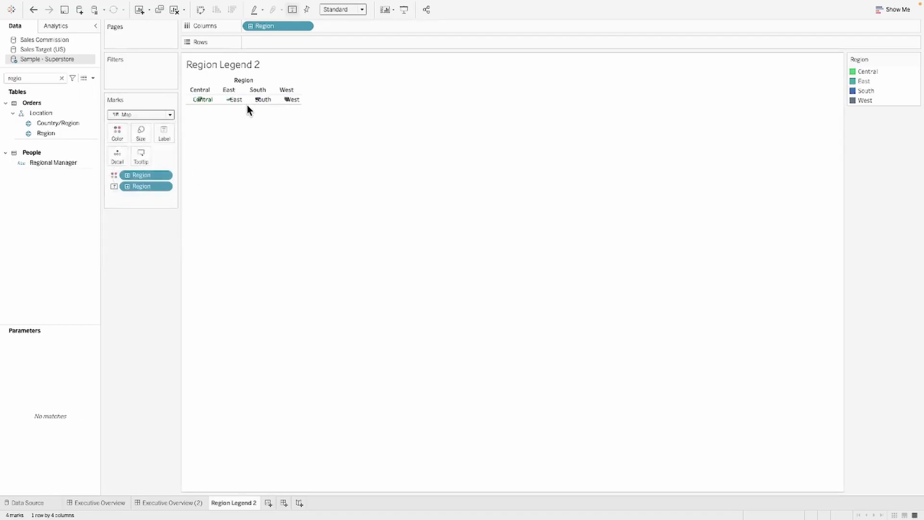
drag(248, 104, 242, 149)
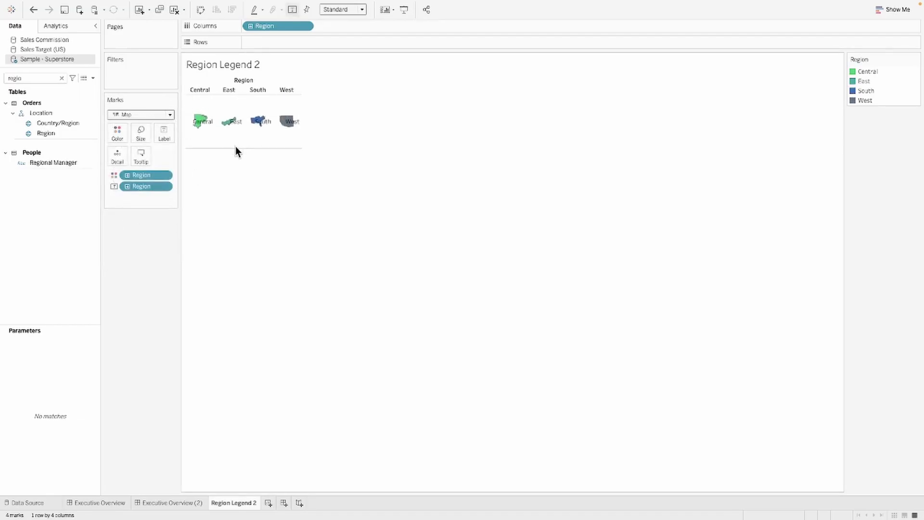
Centre the labels below the maps, hide the field label and headers, and enlarge the cells.
click(162, 134)
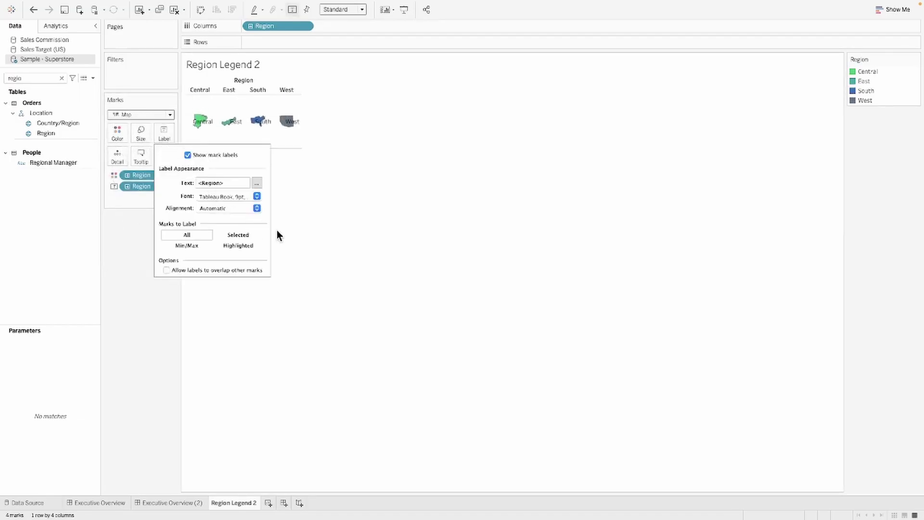
click(239, 208)
click(223, 252)
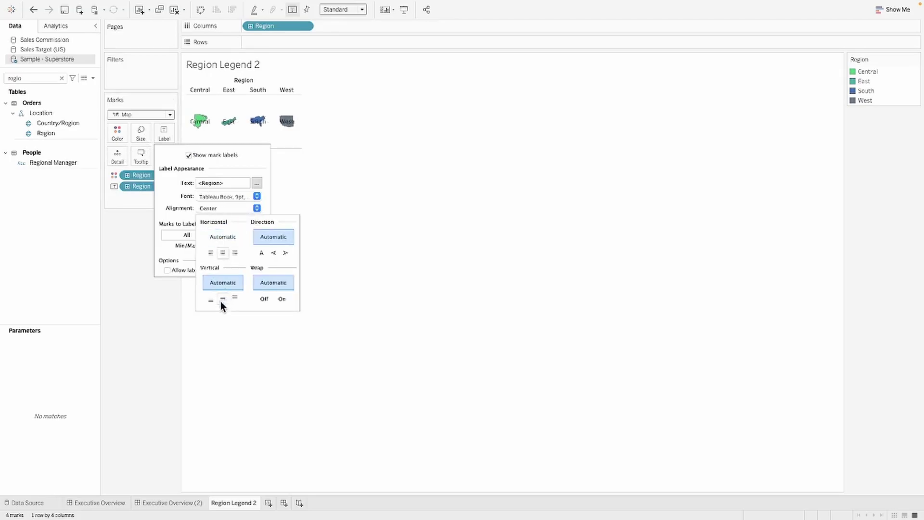
click(209, 302)
click(391, 280)
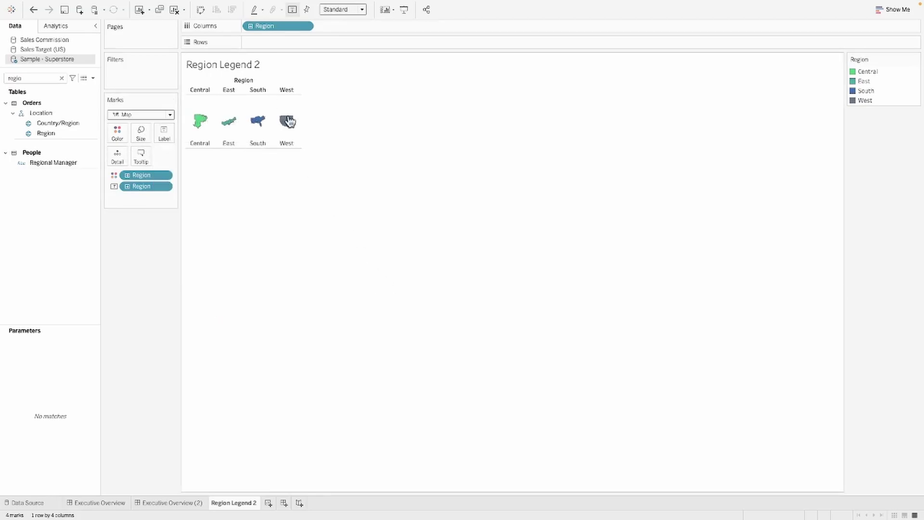
right_click(239, 80)
click(252, 92)
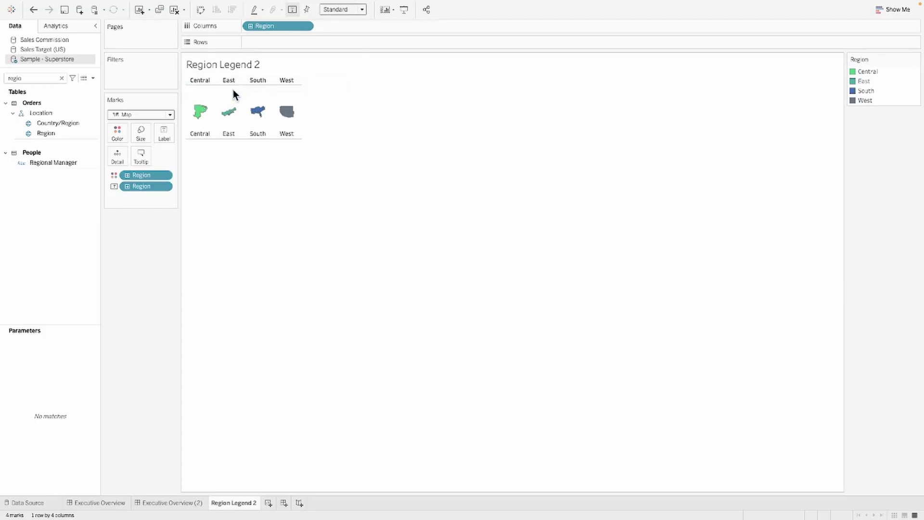
right_click(231, 80)
click(263, 150)
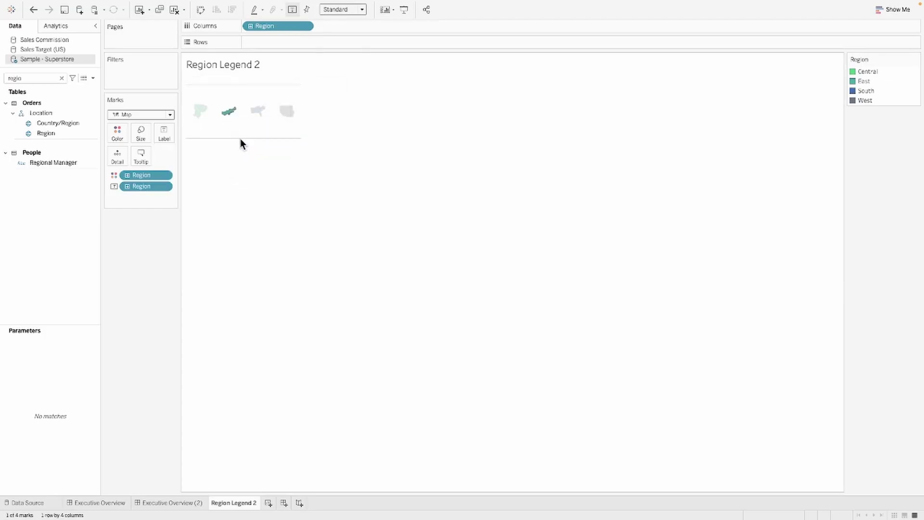
drag(299, 124, 382, 122)
drag(249, 132, 249, 139)
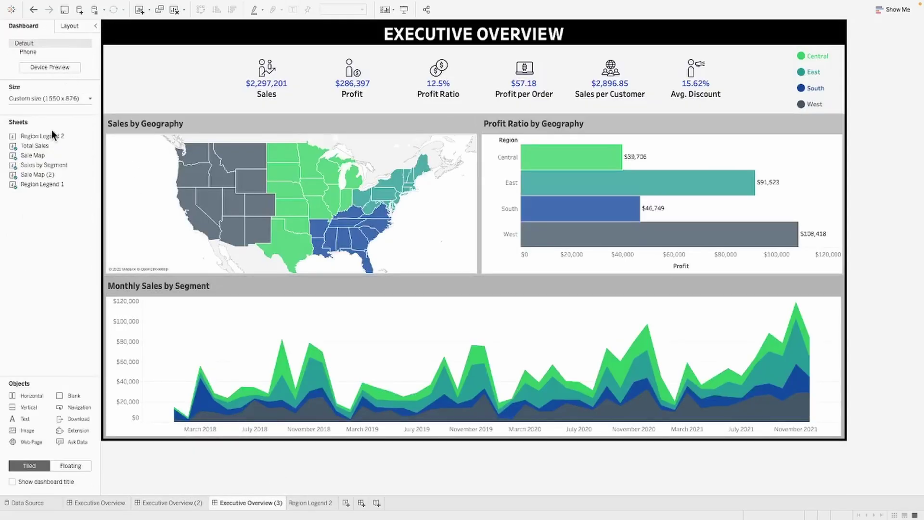
Float Region Legend 2 as a small box beside Avg. Discount, replacing the old colour legend.
drag(45, 134, 814, 60)
click(582, 99)
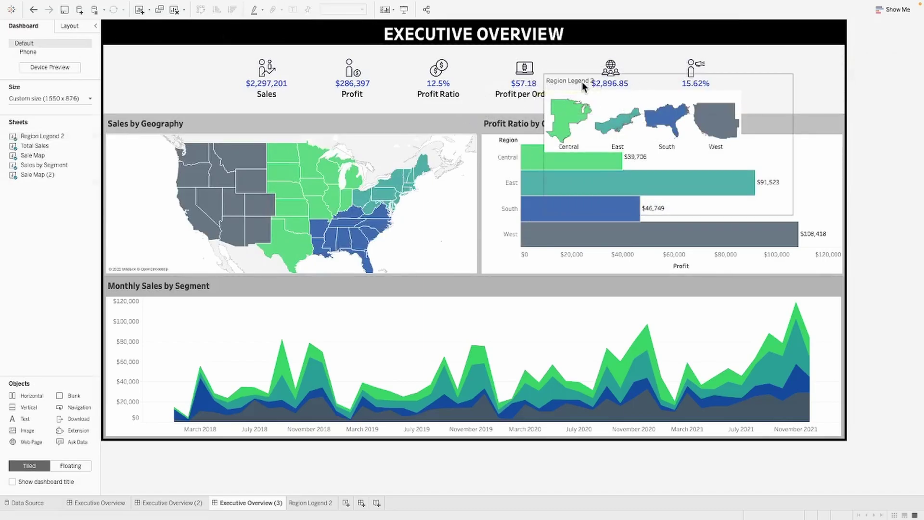
drag(544, 214, 682, 123)
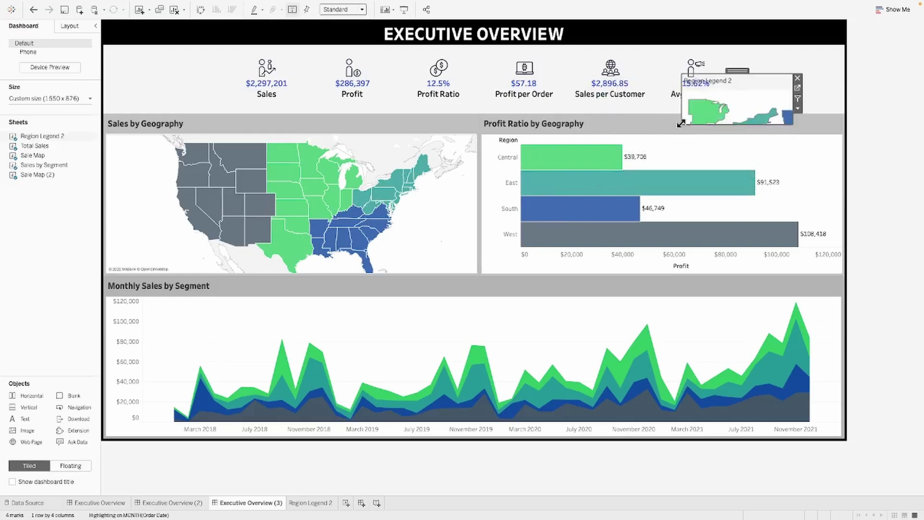
drag(742, 67, 787, 40)
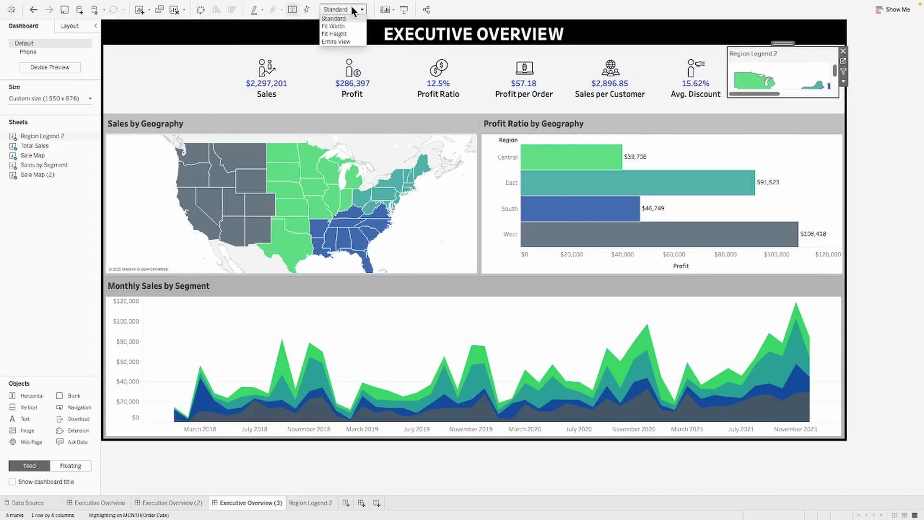
Fit the map-shape legend to Entire View and hide its title.
click(343, 42)
right_click(758, 56)
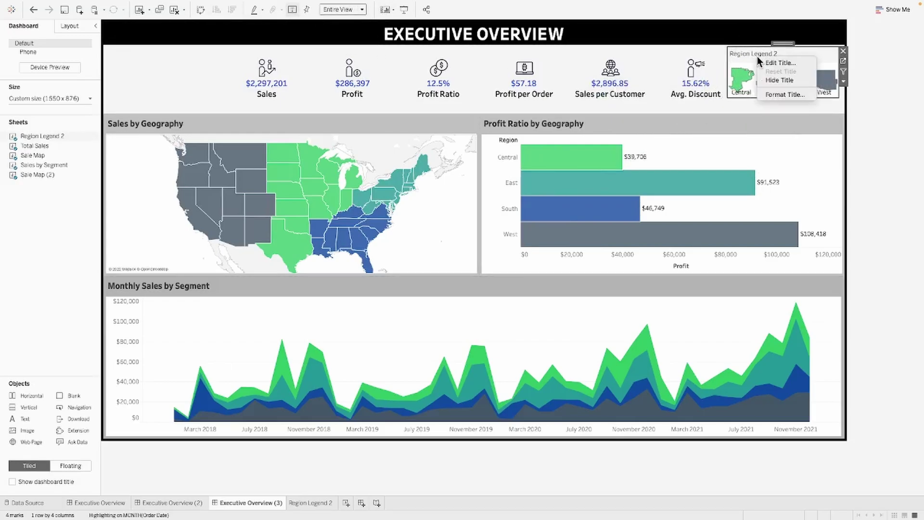
click(774, 80)
right_click(765, 60)
click(771, 64)
click(165, 134)
click(232, 197)
Set the region labels to Match Mark Color, bold, in the Tableau Medium font.
click(227, 260)
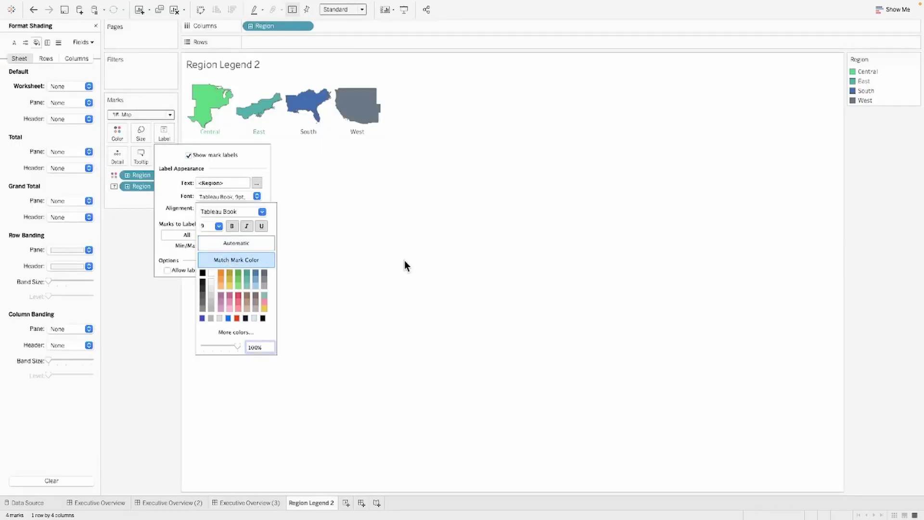
click(164, 135)
click(164, 134)
click(228, 197)
click(232, 226)
click(231, 212)
double_click(230, 212)
text(M)
key(Return)
click(400, 204)
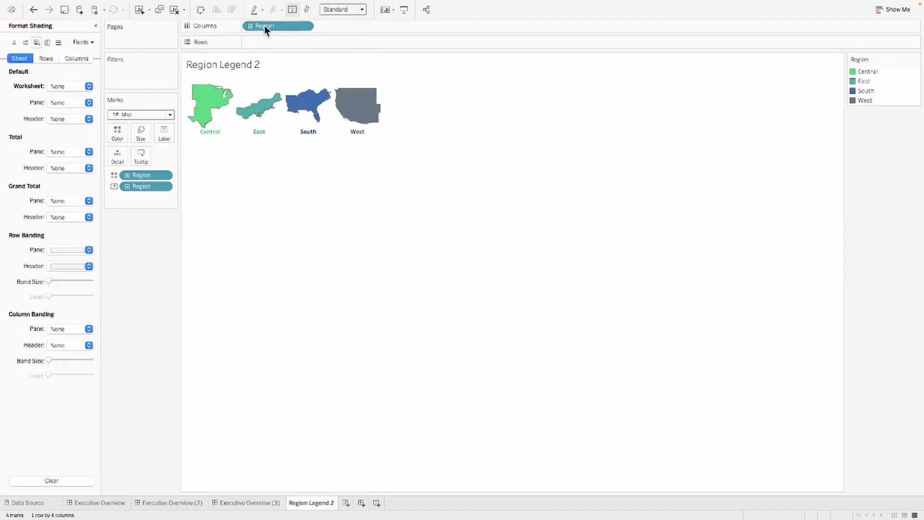
click(256, 502)
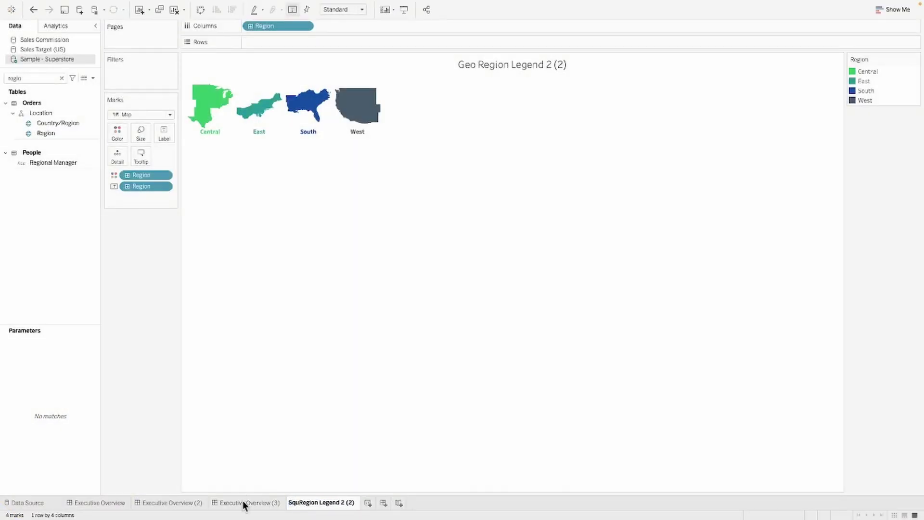
Rename the copied sheet to 'Square Region Legend'.
text(are Region Legend 2 (2)
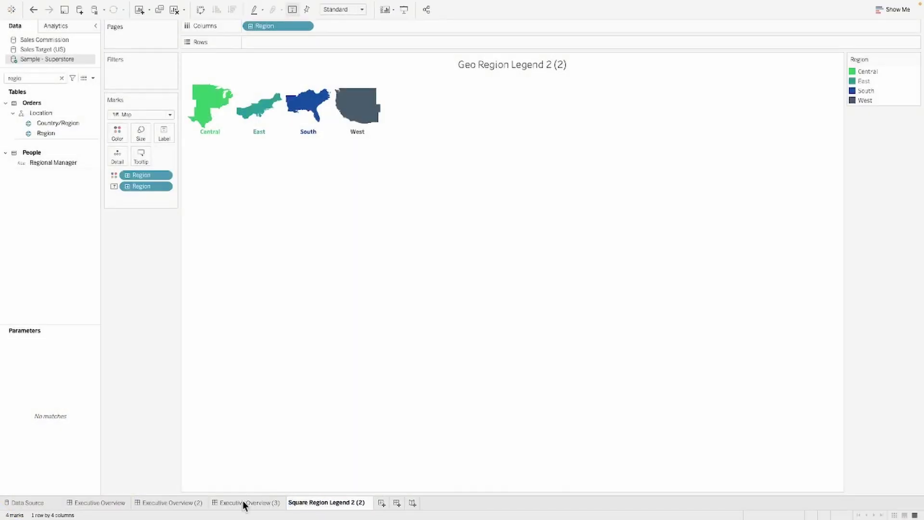
key(End)
key(BackSpace)
key(BackSpace)
key(BackSpace)
key(BackSpace)
key(BackSpace)
key(BackSpace)
key(Return)
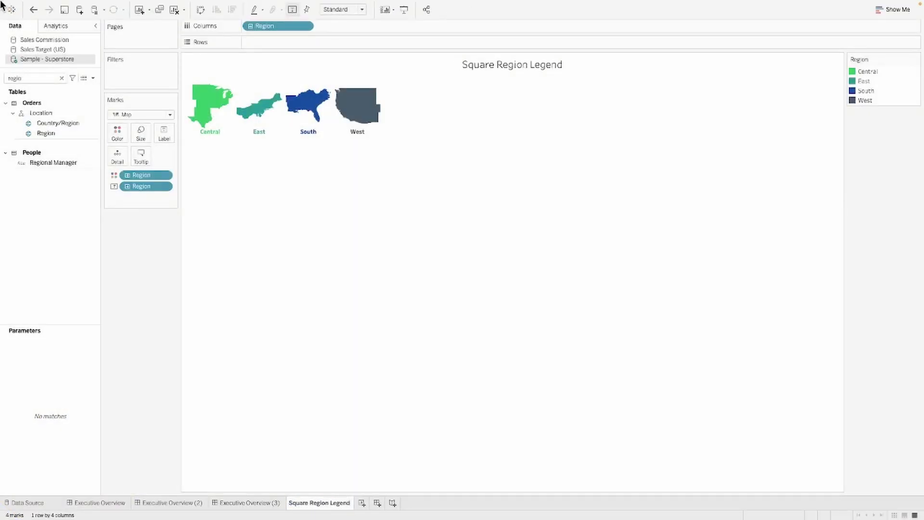
Stack the regions in rows as squares with each name centred vertically inside.
drag(255, 28, 256, 42)
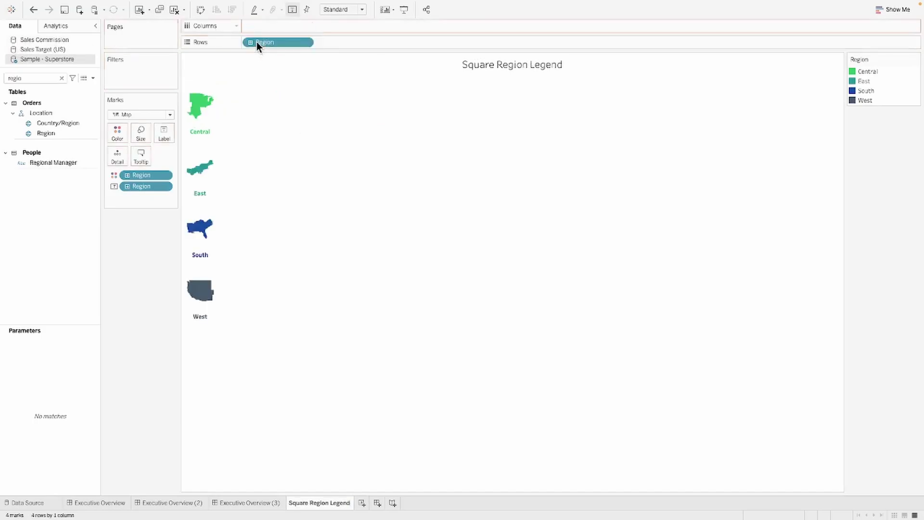
click(153, 113)
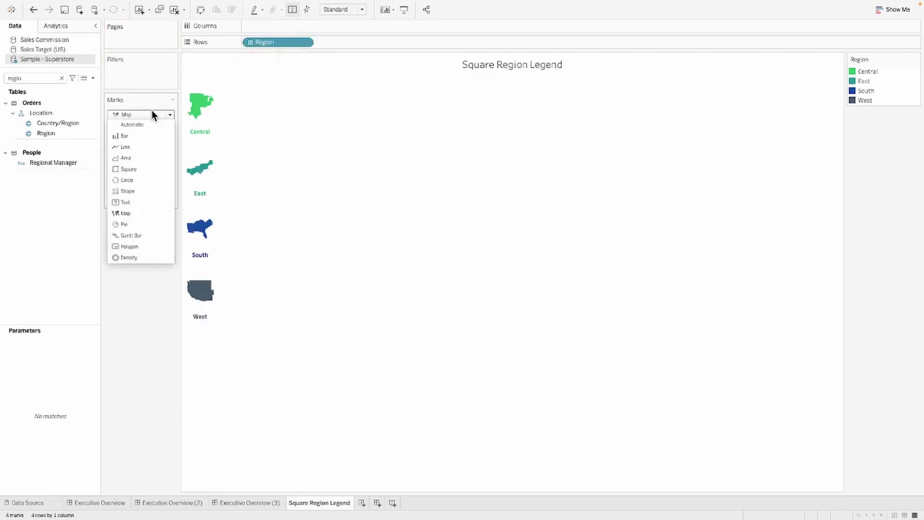
click(149, 172)
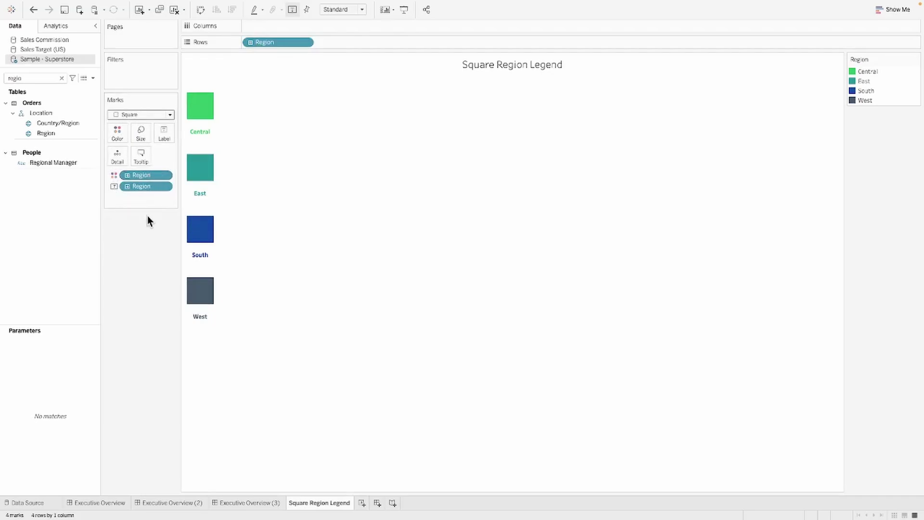
click(164, 133)
click(226, 207)
click(222, 298)
click(140, 337)
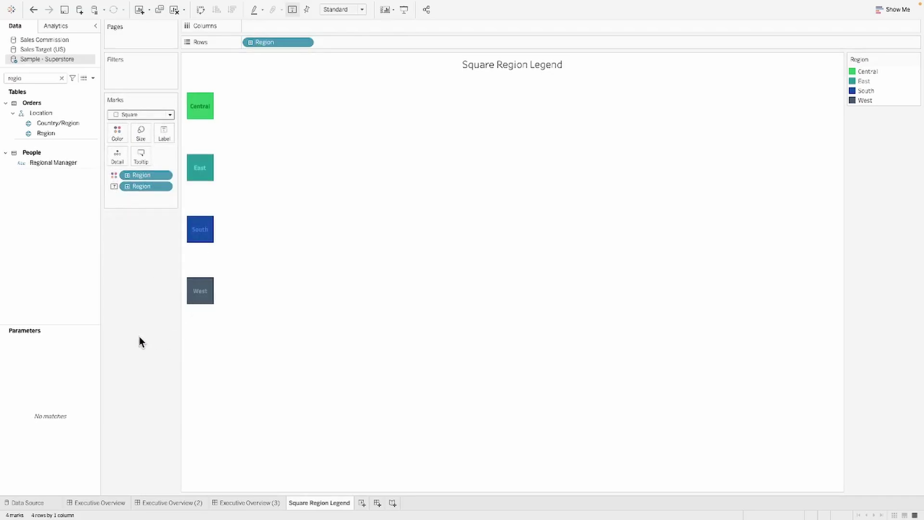
click(164, 133)
click(228, 198)
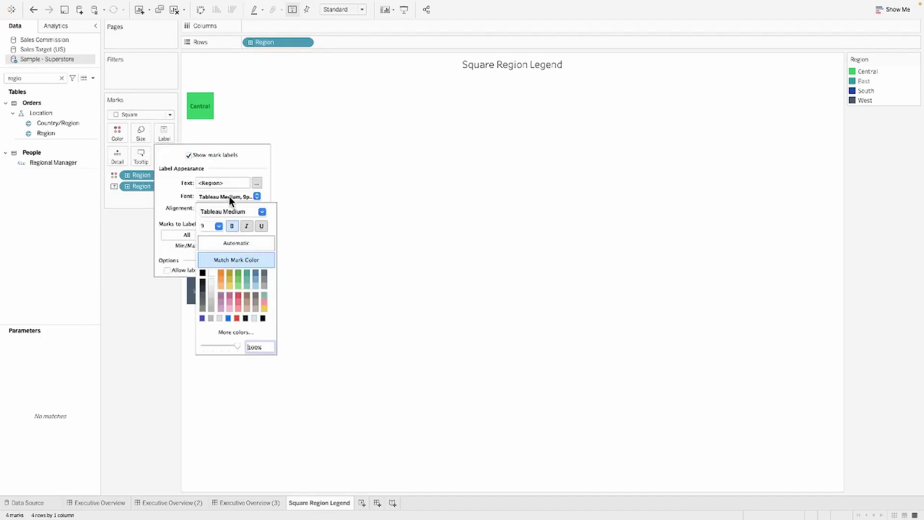
click(333, 246)
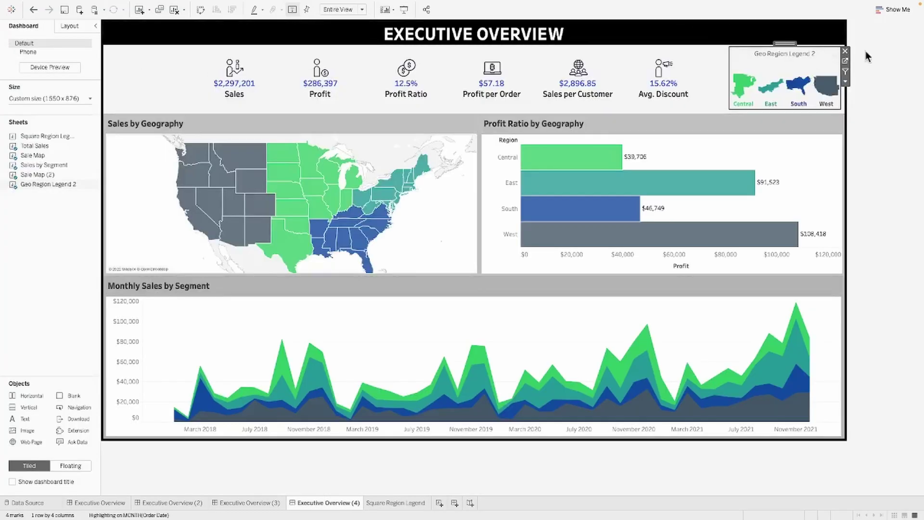
Add the Square Region Legend at top right, replacing the Region colour legend, fitted to Entire View.
double_click(32, 137)
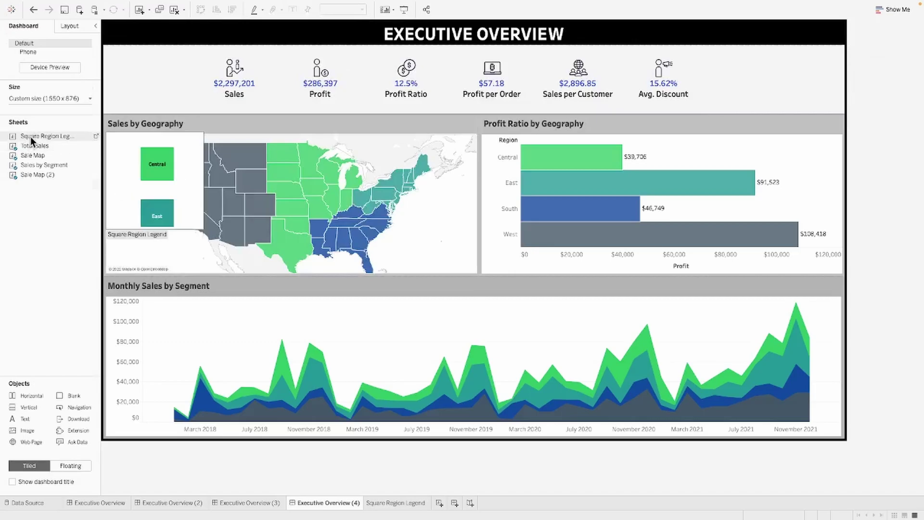
click(587, 52)
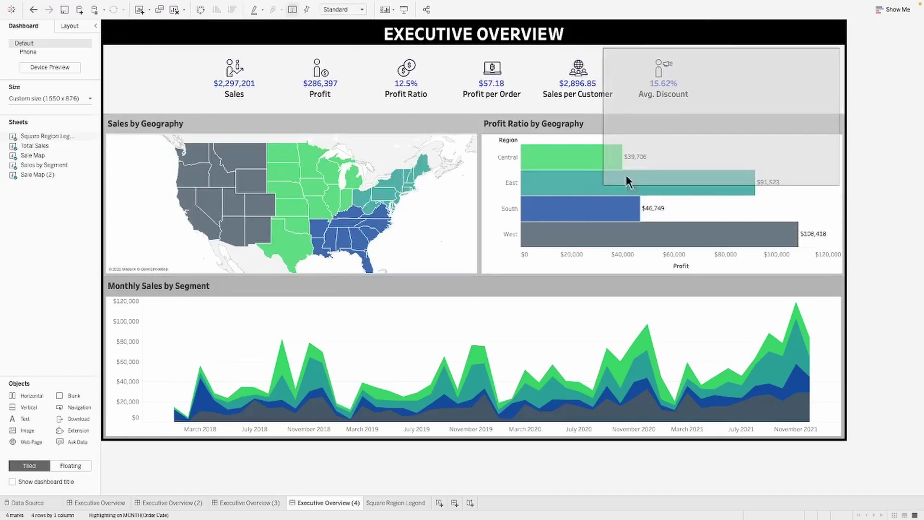
click(762, 110)
click(343, 9)
click(353, 41)
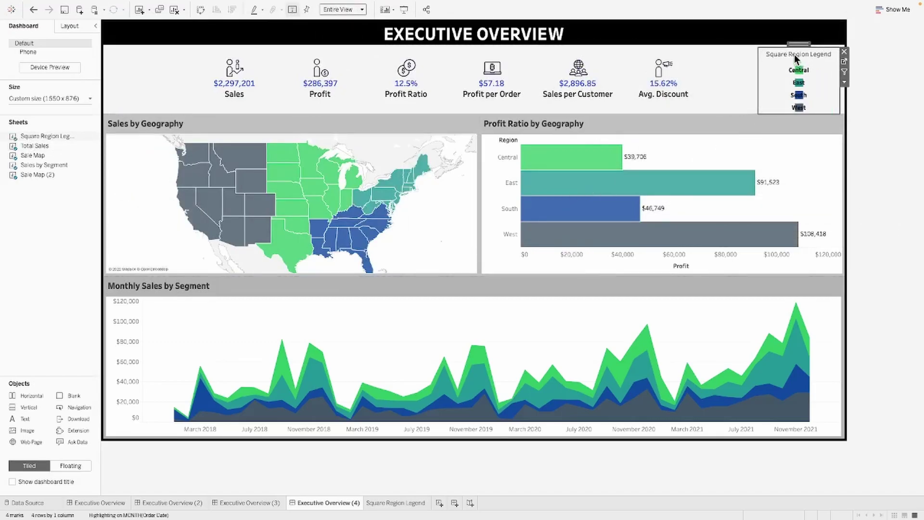
Reposition the Square Region Legend container beside the bar chart and open its worksheet.
drag(810, 97, 819, 186)
click(814, 50)
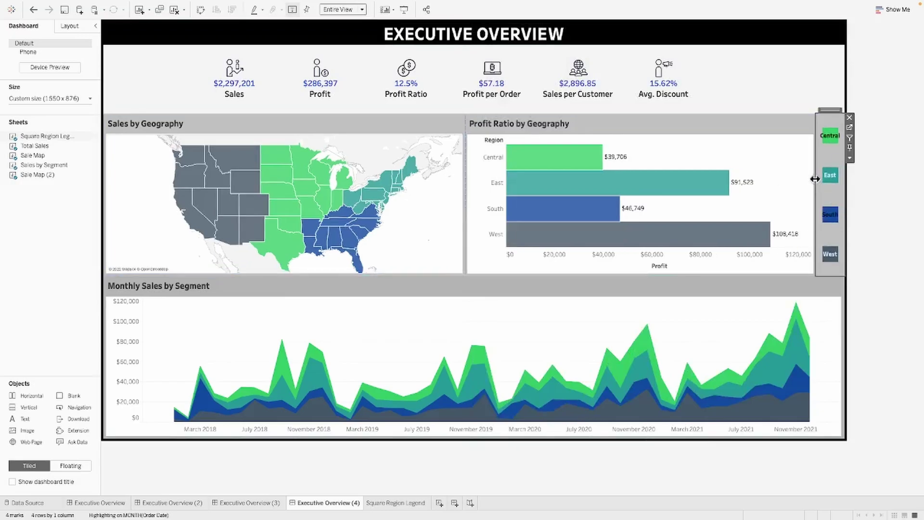
drag(516, 207, 455, 206)
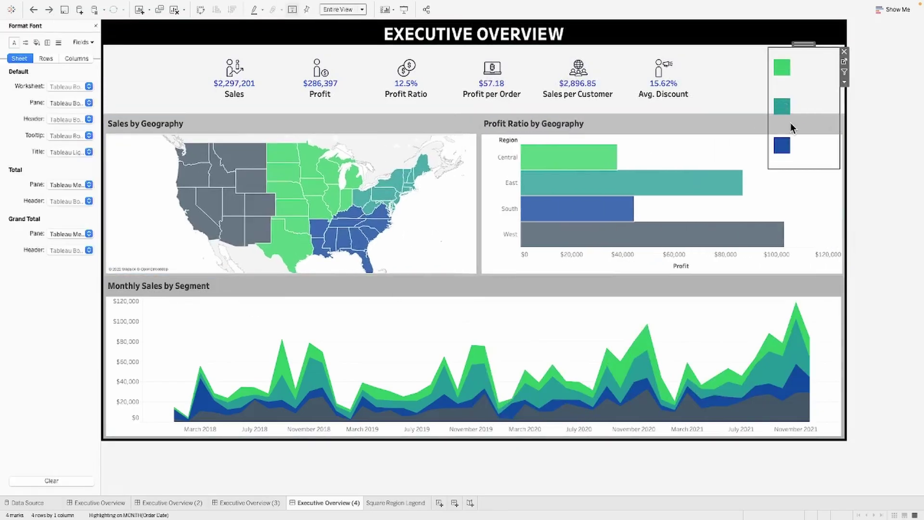
click(846, 64)
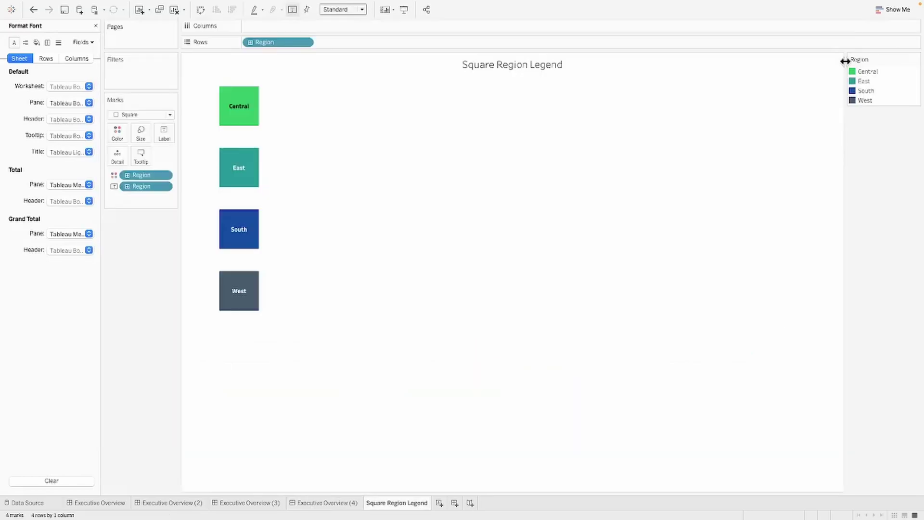
Review the row calculated field's formula (1 for East or Central) and confirm it.
click(95, 26)
click(57, 78)
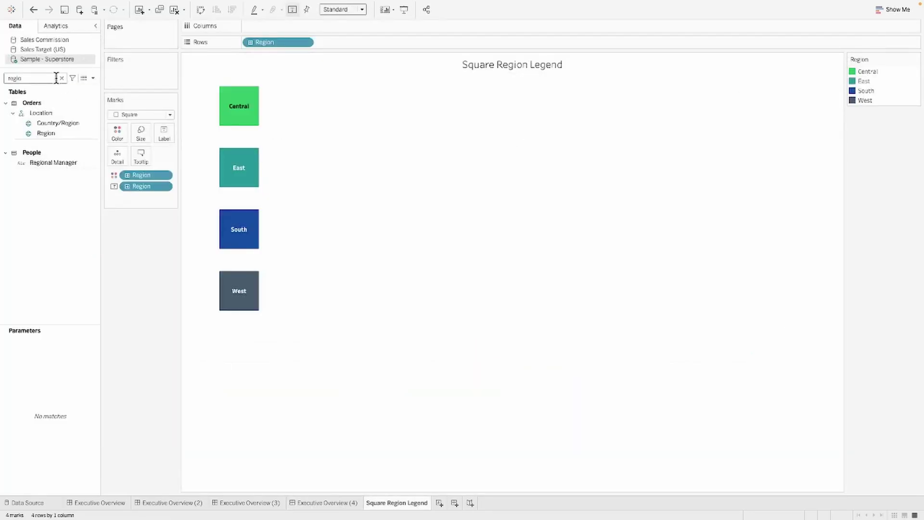
key(BackSpace)
key(BackSpace)
key(BackSpace)
key(BackSpace)
key(BackSpace)
text(row)
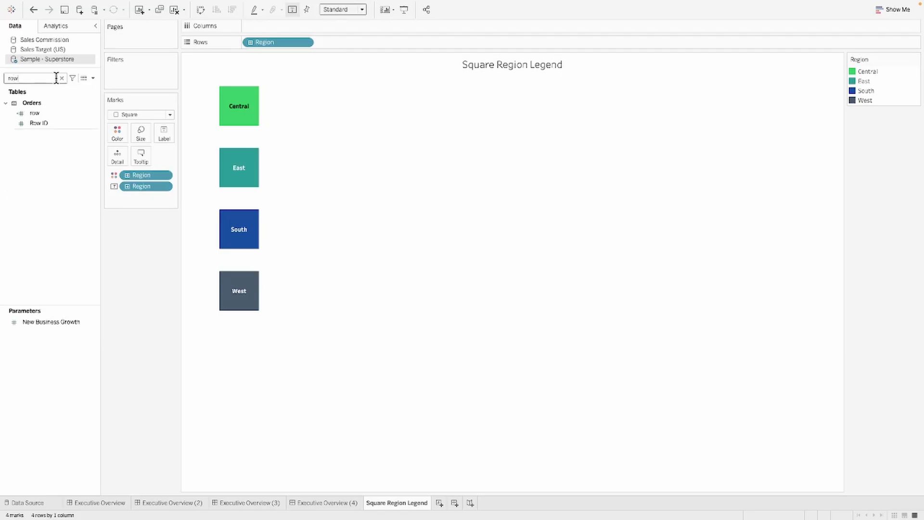
click(50, 116)
right_click(50, 116)
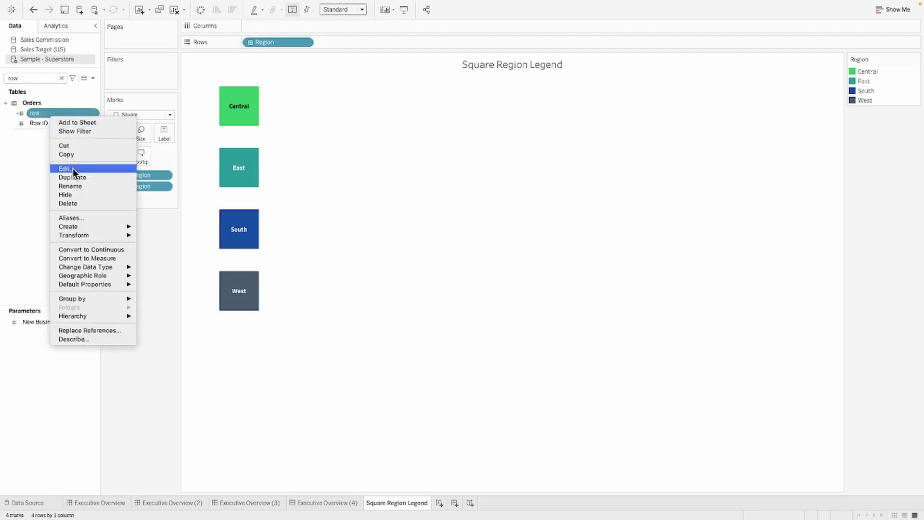
click(74, 170)
drag(221, 324, 134, 256)
drag(330, 238, 339, 321)
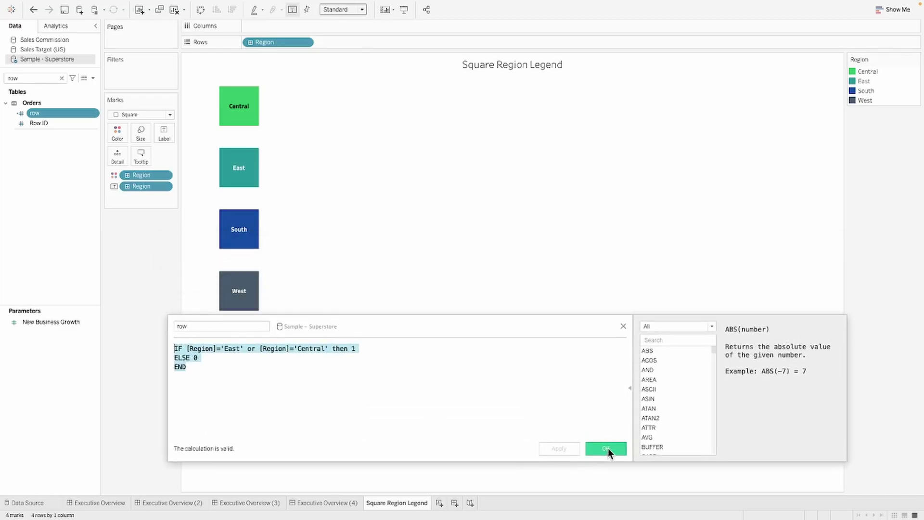
click(608, 447)
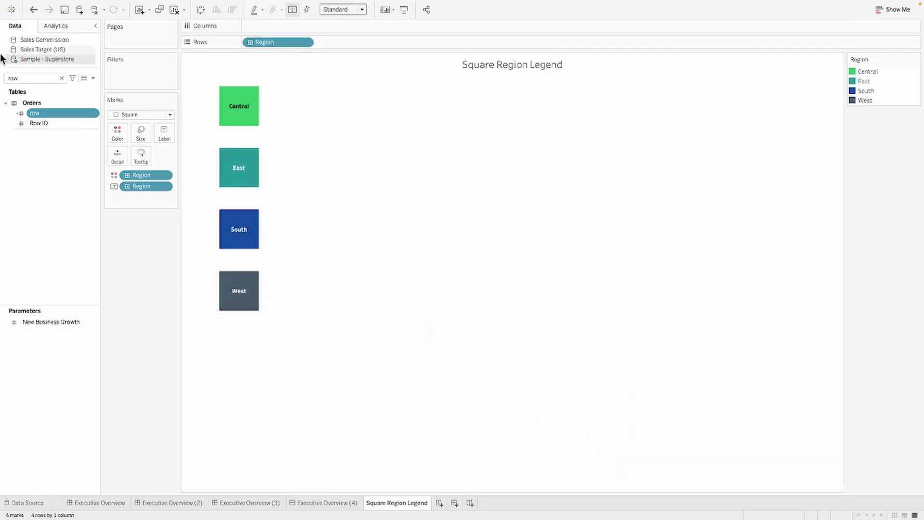
Review the Column calculation's formula (1 for East or South) and confirm it.
click(26, 78)
key(BackSpace)
key(BackSpace)
key(BackSpace)
text(col)
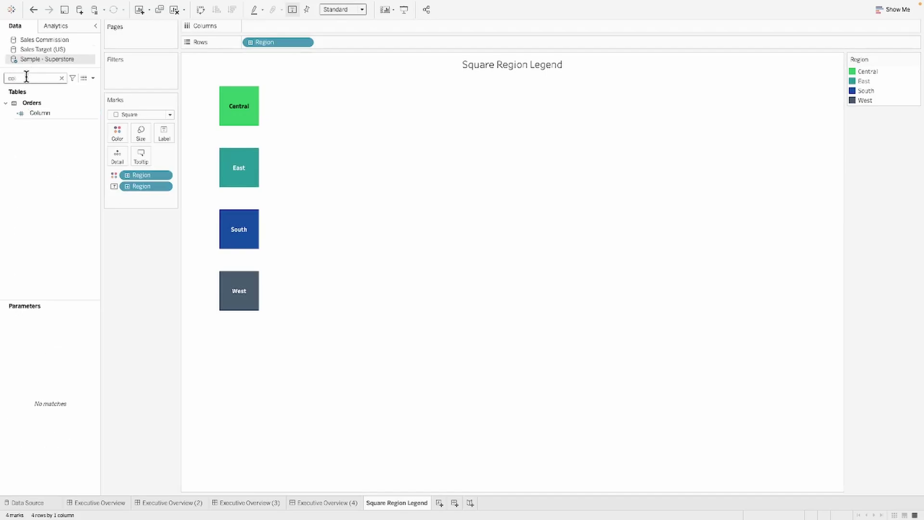
right_click(68, 114)
click(133, 168)
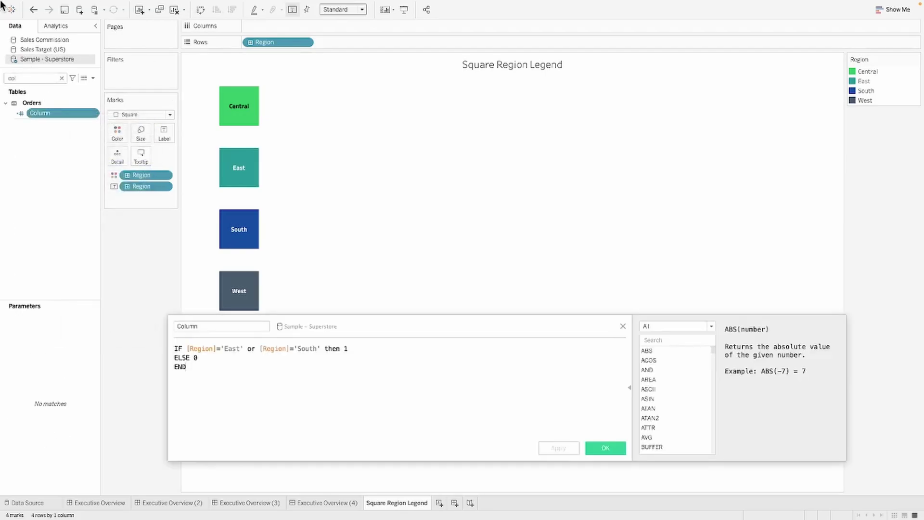
click(602, 447)
Put Column on Columns and row on Rows, removing Region from Rows for a 2×2 grid.
drag(45, 113, 253, 27)
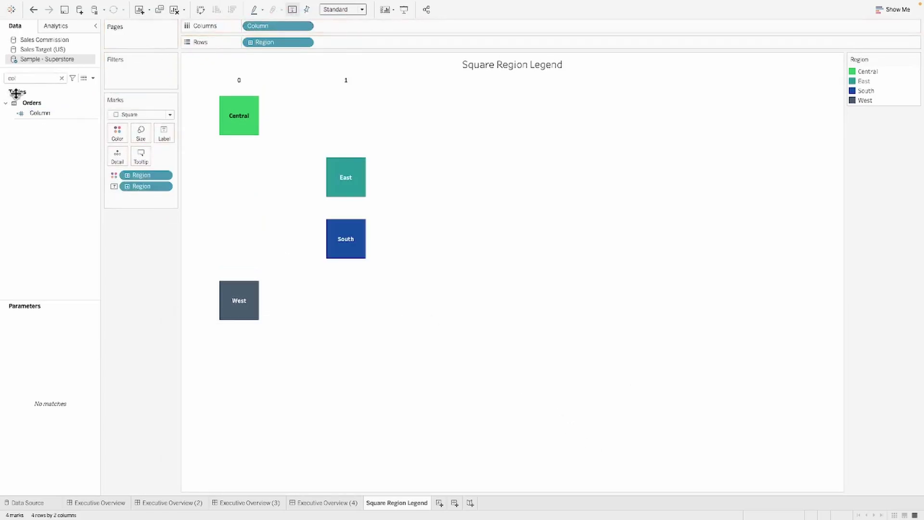
double_click(26, 81)
text(ro)
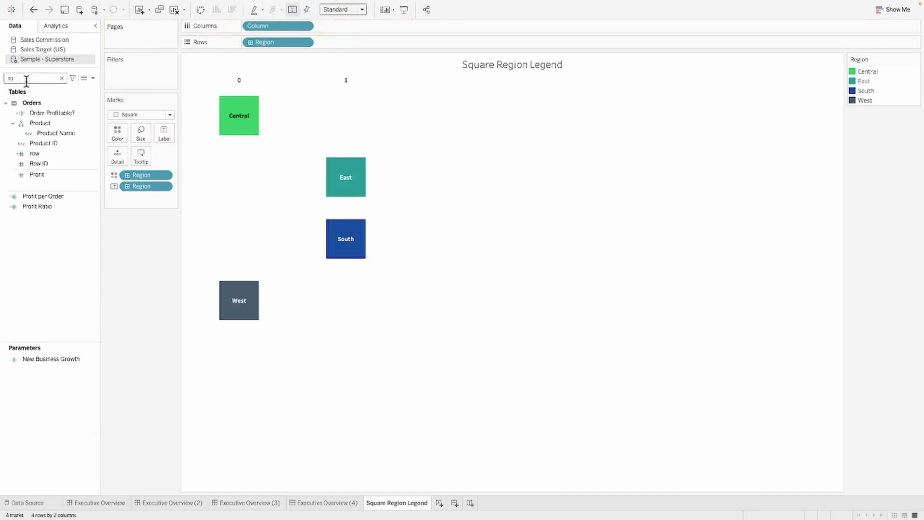
text(w)
drag(35, 113, 244, 42)
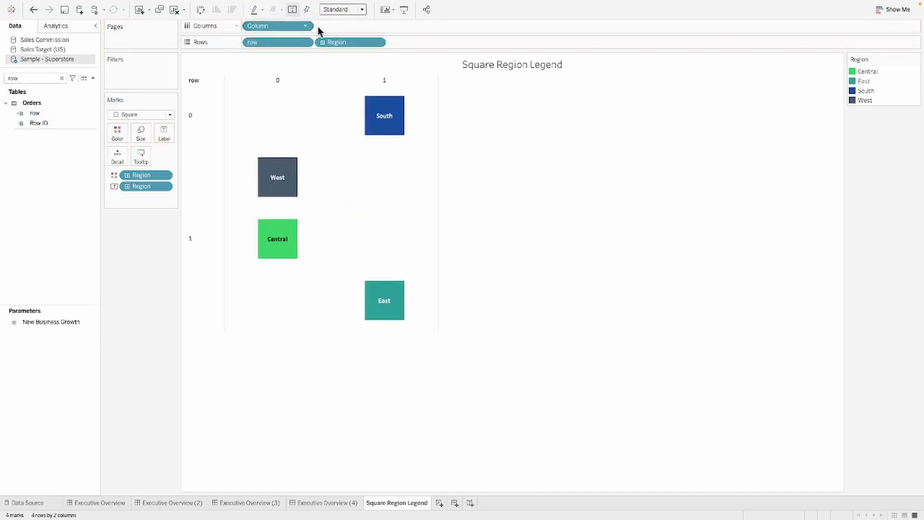
drag(337, 41, 126, 328)
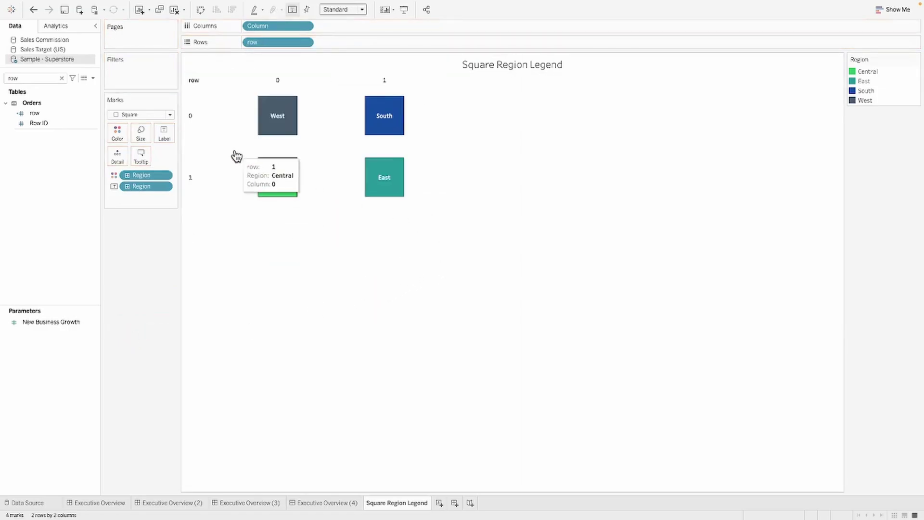
Hide the row field labels, row headers and column headers.
right_click(200, 80)
click(224, 164)
right_click(195, 115)
click(229, 166)
right_click(246, 80)
click(272, 135)
Enlarge the squares and shorten the legend container on Executive Overview (4).
click(140, 133)
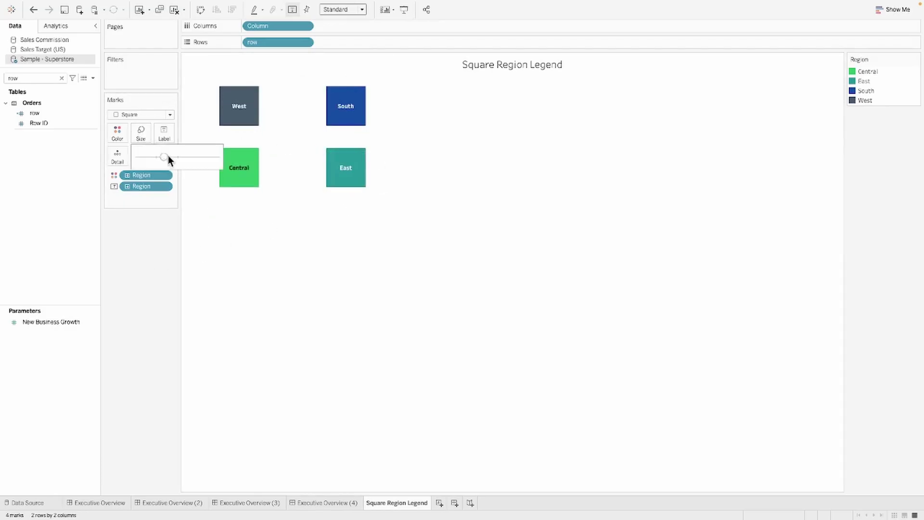
drag(168, 155, 175, 157)
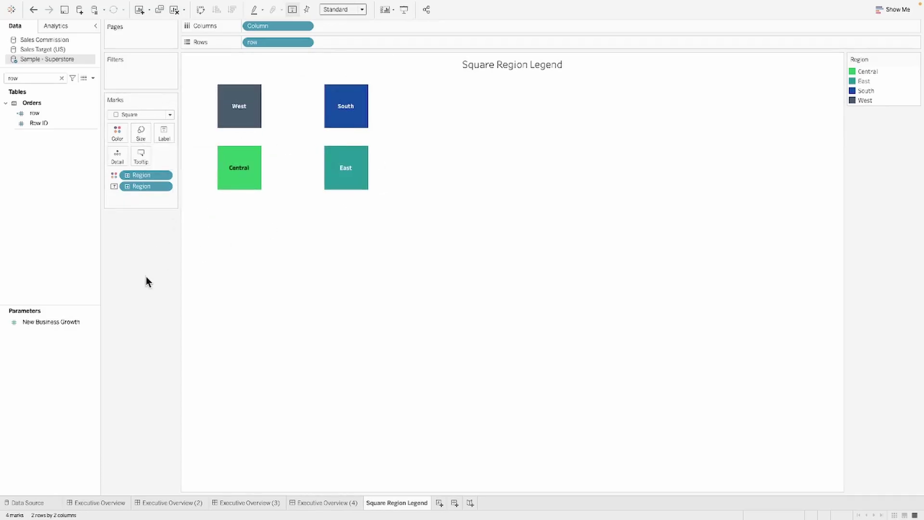
click(313, 506)
drag(805, 168, 804, 119)
click(869, 142)
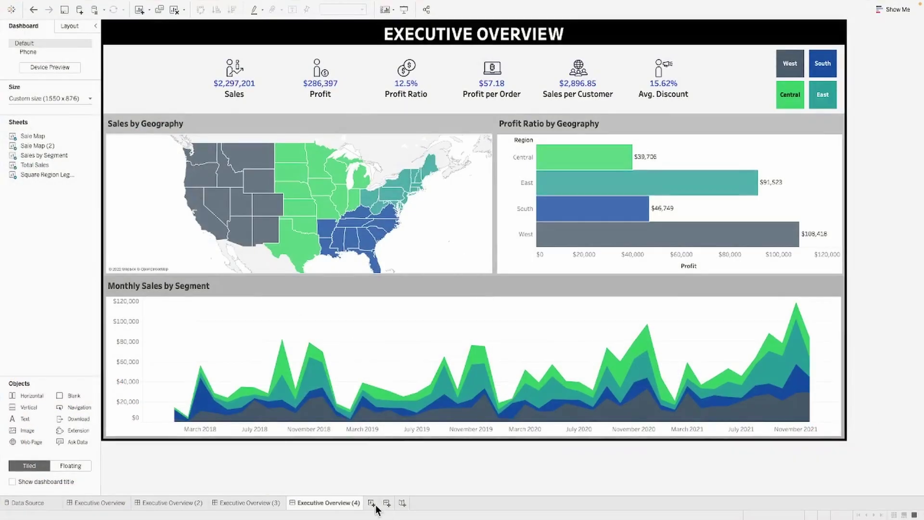
Create a new worksheet named 'Tiled Legend'.
click(371, 507)
double_click(373, 507)
text(Tiled Legend)
key(Return)
Put Region on Rows as Count (Distinct) and colour the bars by Region.
drag(46, 121, 279, 27)
right_click(278, 42)
mouse_move(333, 160)
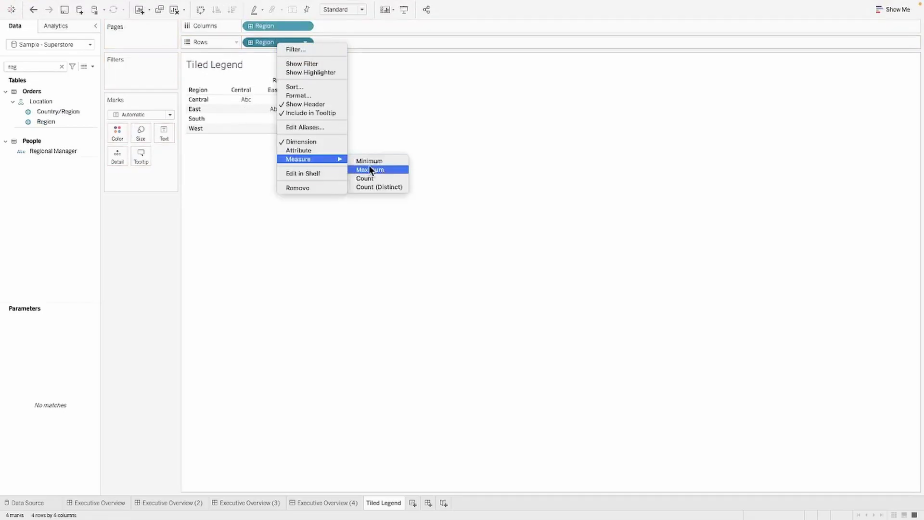
click(388, 186)
drag(277, 27, 120, 133)
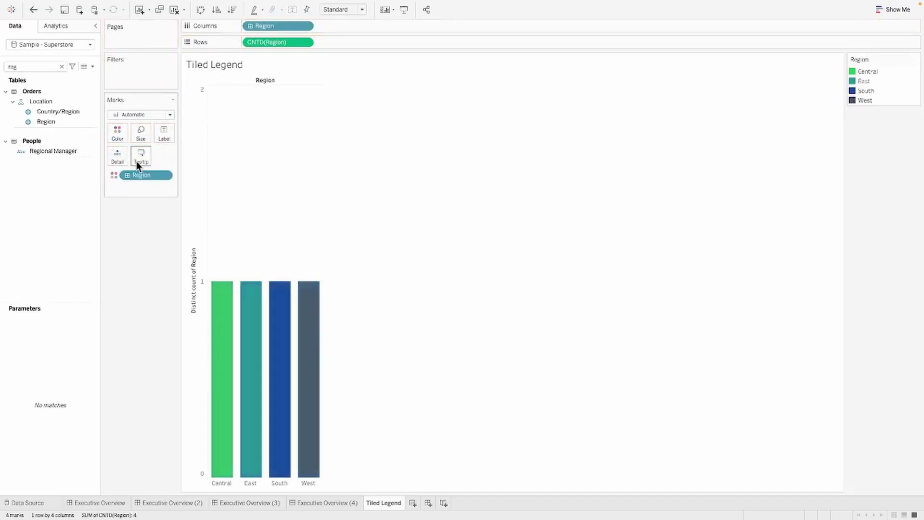
Fix the distinct-count axis range from 0 to 1.
right_click(189, 163)
click(201, 169)
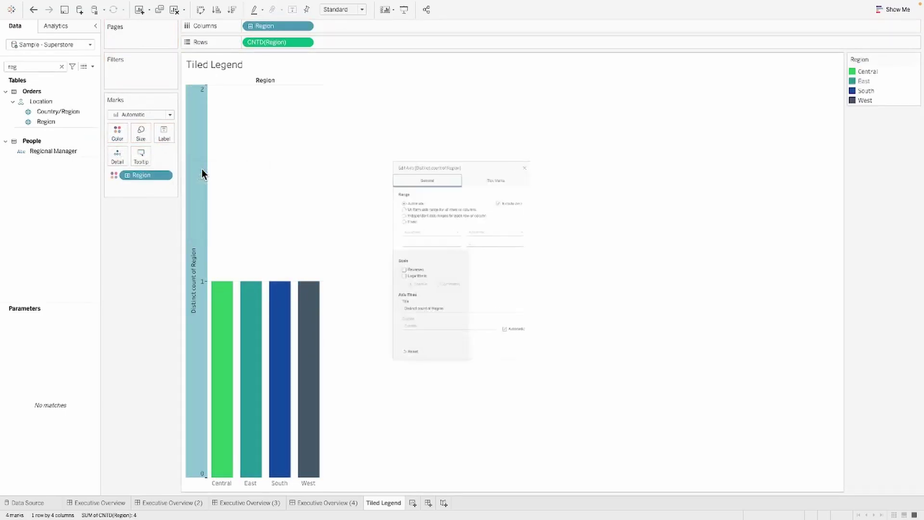
click(371, 199)
double_click(498, 234)
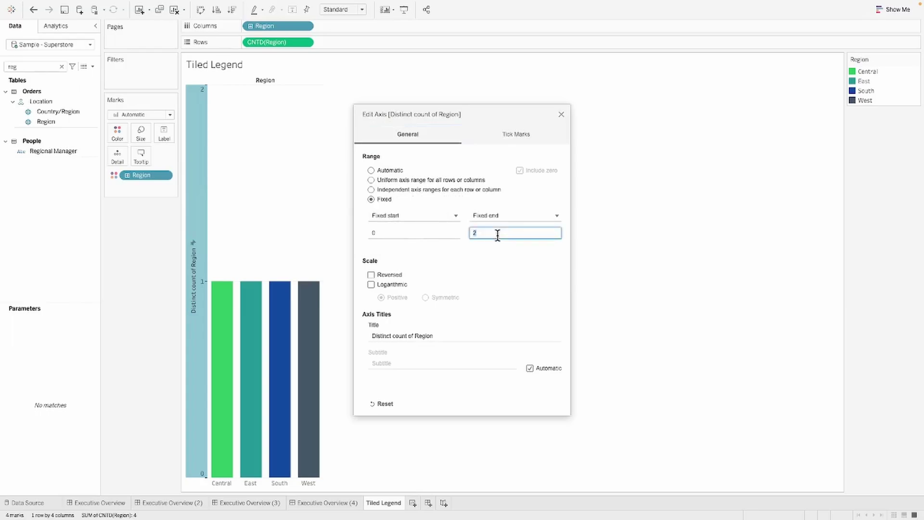
text(1)
key(Tab)
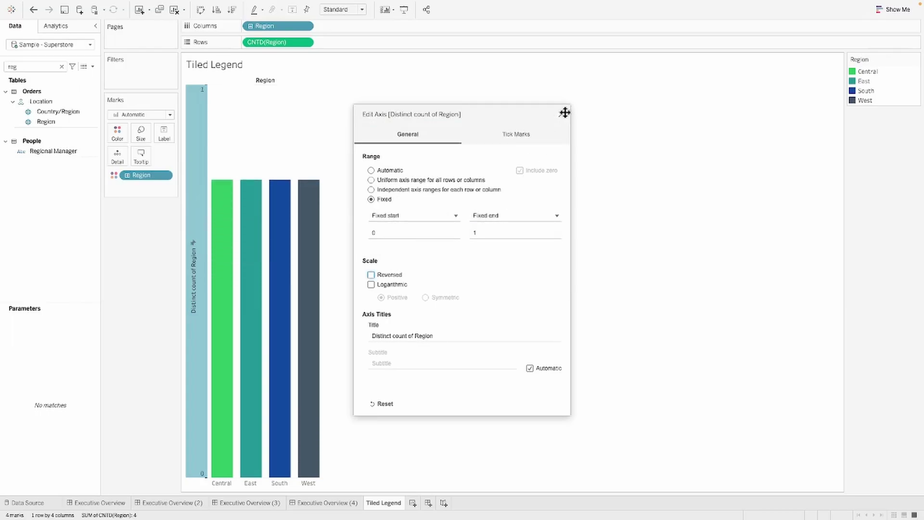
click(562, 114)
Hide the Region field labels and the axis header.
right_click(242, 80)
click(185, 157)
right_click(188, 159)
click(229, 203)
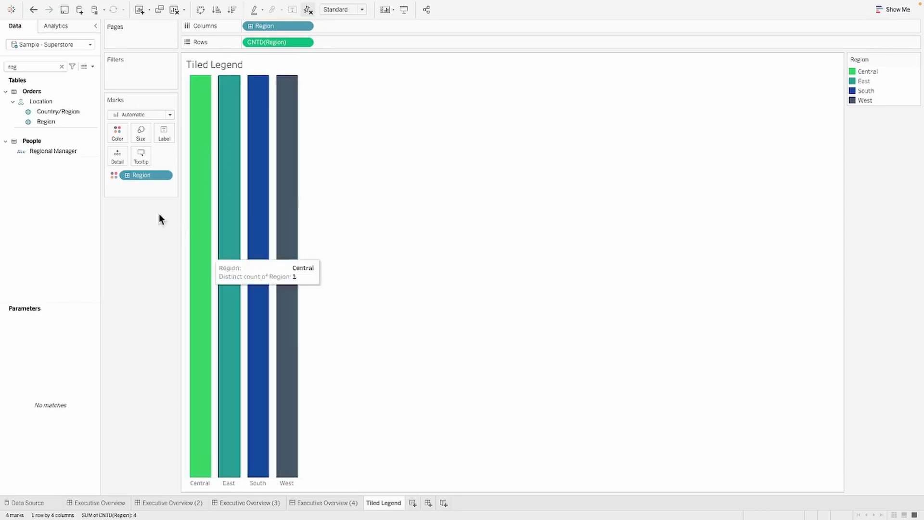
Label the bars with Region, running vertically and centred on each bar.
drag(293, 26, 166, 132)
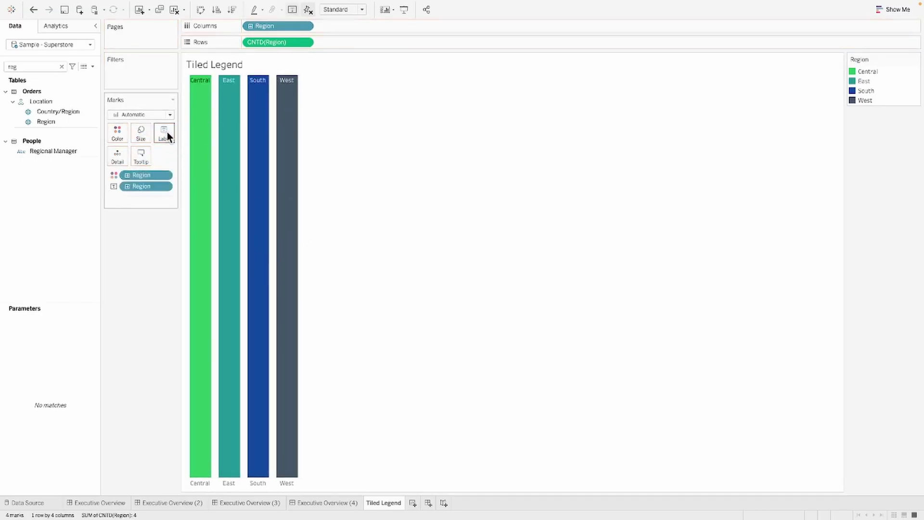
click(169, 137)
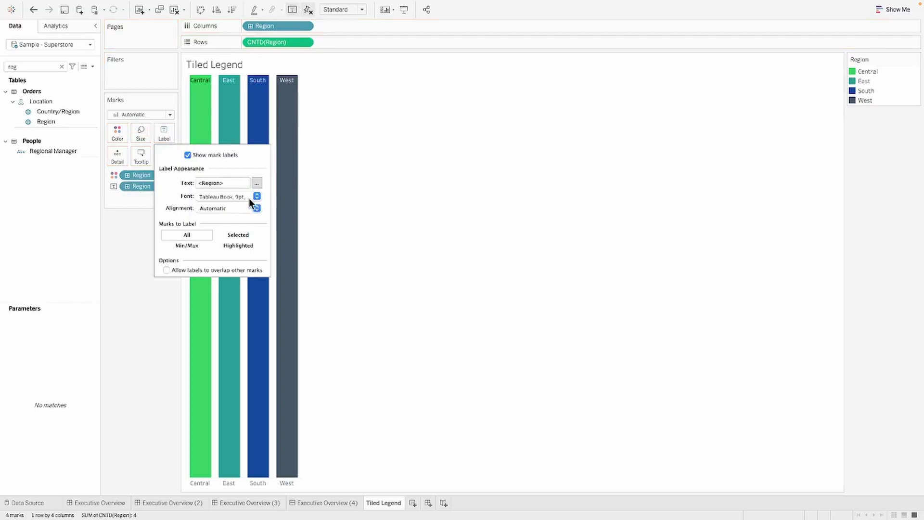
click(257, 208)
click(273, 254)
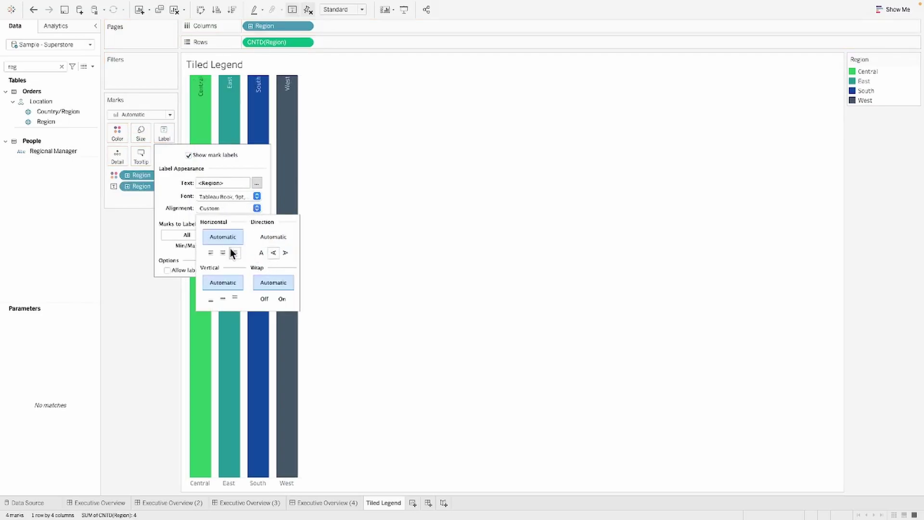
click(223, 298)
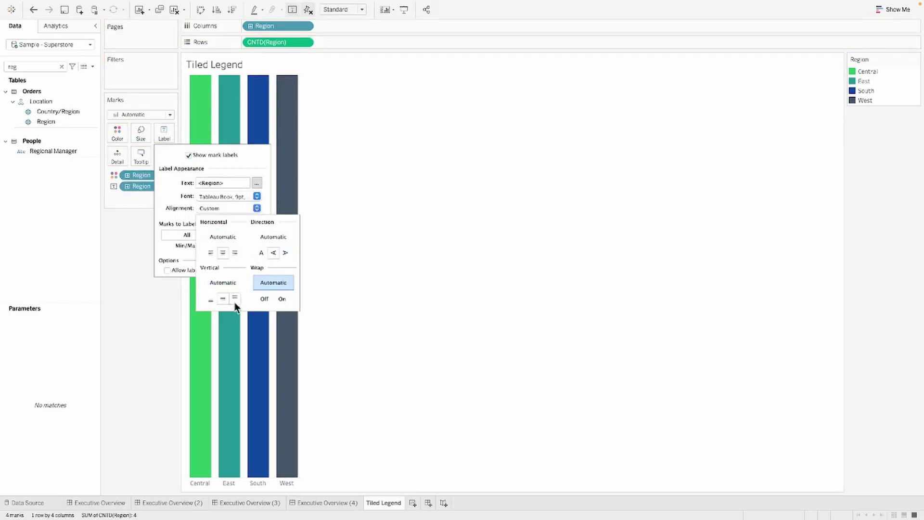
Set the labels to Tableau Bold 10pt and hide the region headers below the bars.
click(164, 134)
click(257, 196)
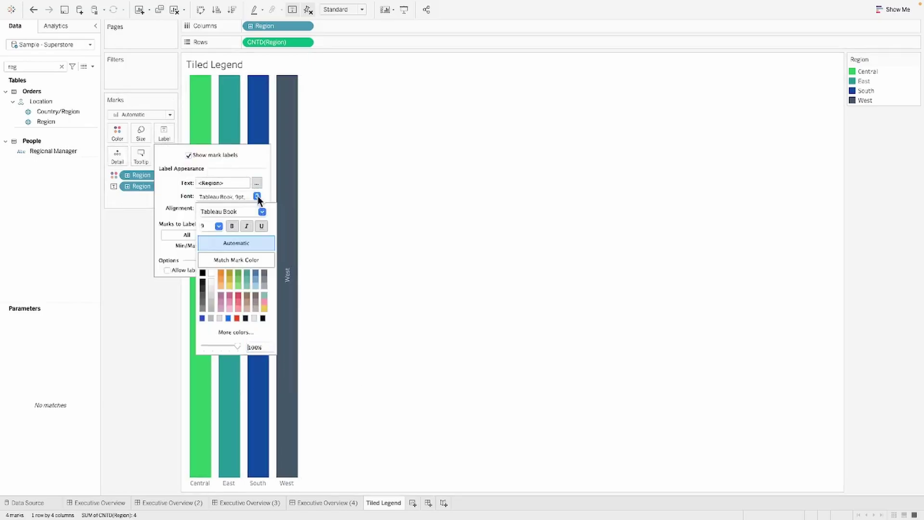
click(219, 226)
click(211, 247)
click(231, 226)
drag(222, 211, 241, 212)
text(bold)
key(Return)
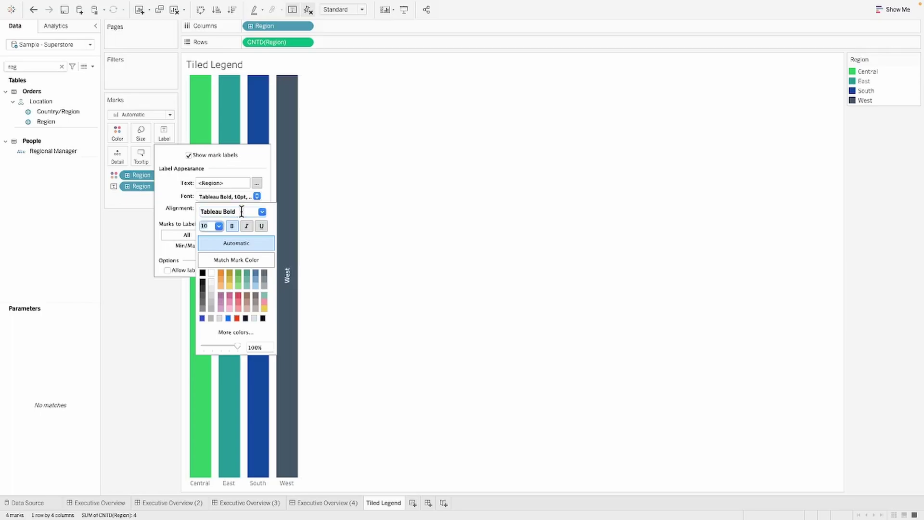
click(458, 140)
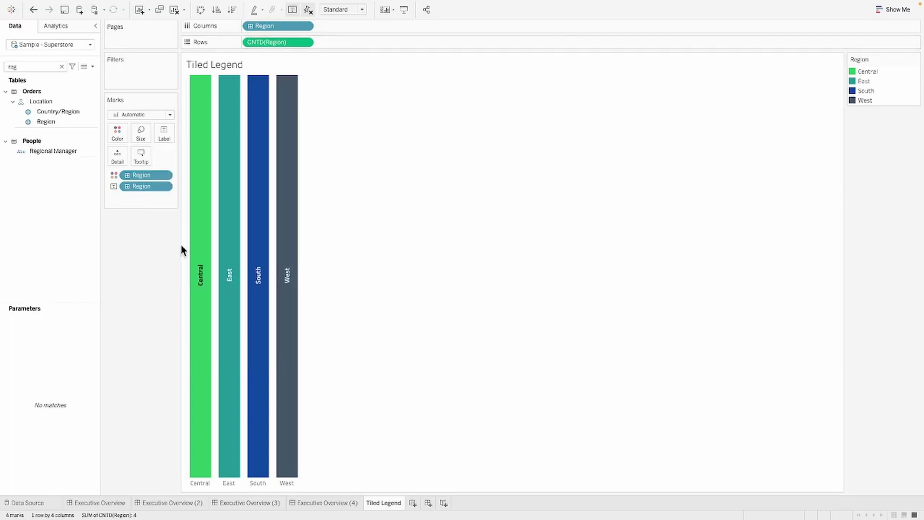
right_click(232, 483)
click(260, 452)
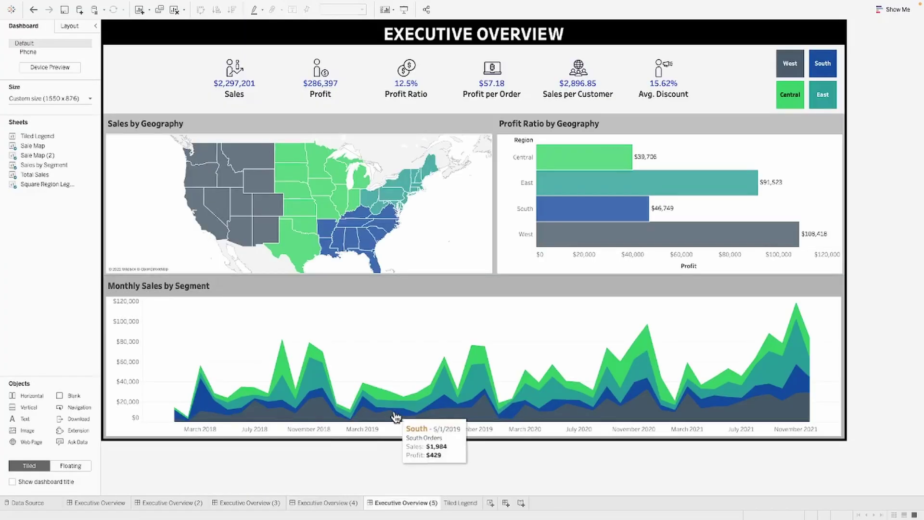
Replace the square Region tiles and colour legend with Tiled Legend, sized into the top right.
click(790, 64)
click(843, 52)
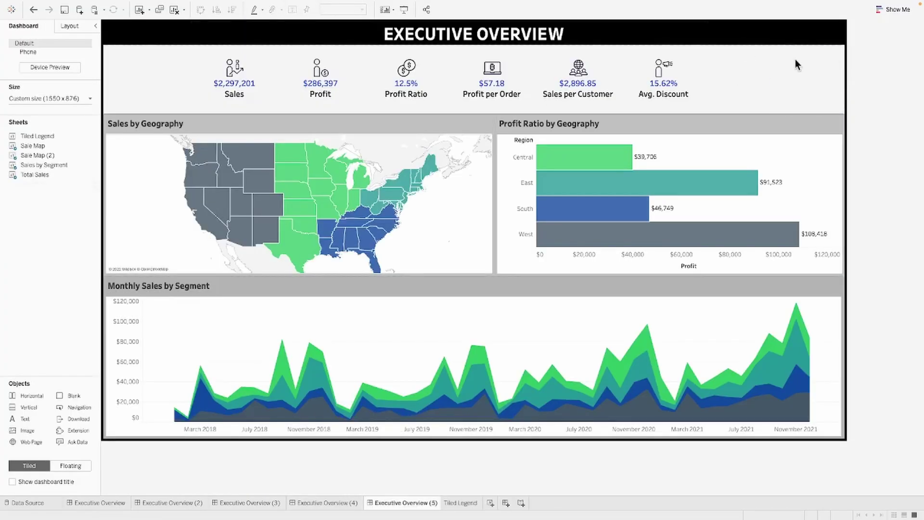
drag(38, 135, 593, 45)
click(591, 53)
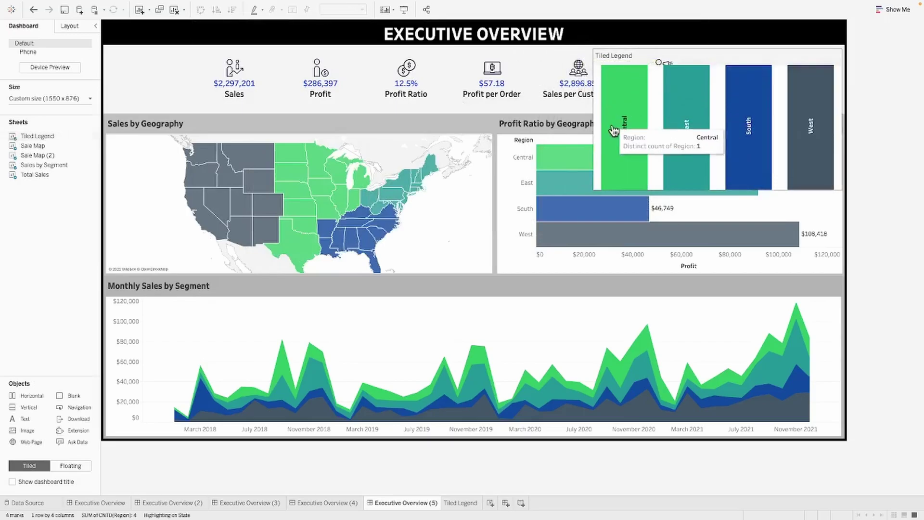
click(624, 174)
drag(595, 189, 765, 107)
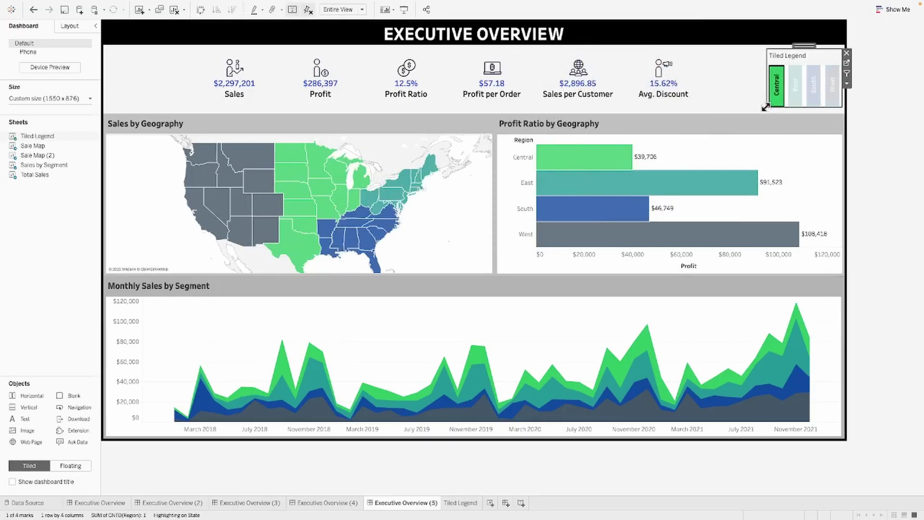
click(776, 81)
Title the legend 'Legend' in bold, centred text.
double_click(801, 57)
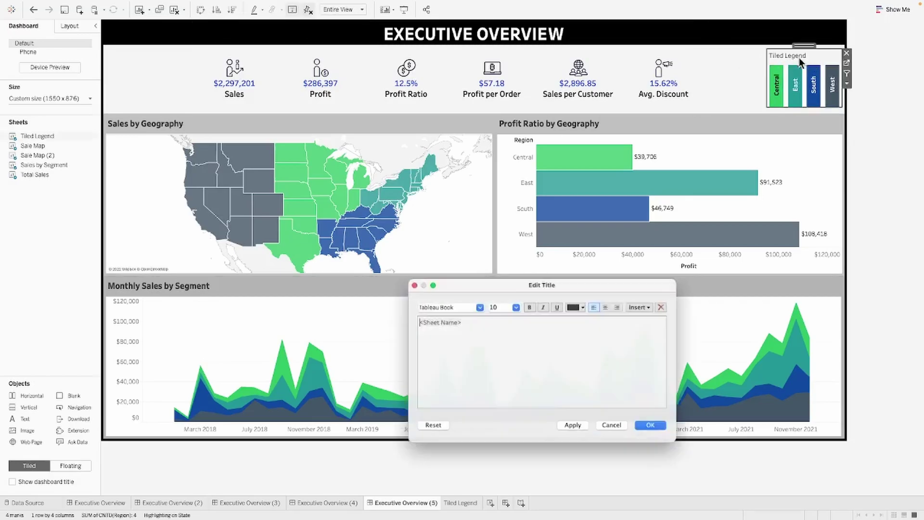
click(609, 305)
text(Legend)
key(super+a)
key(super+b)
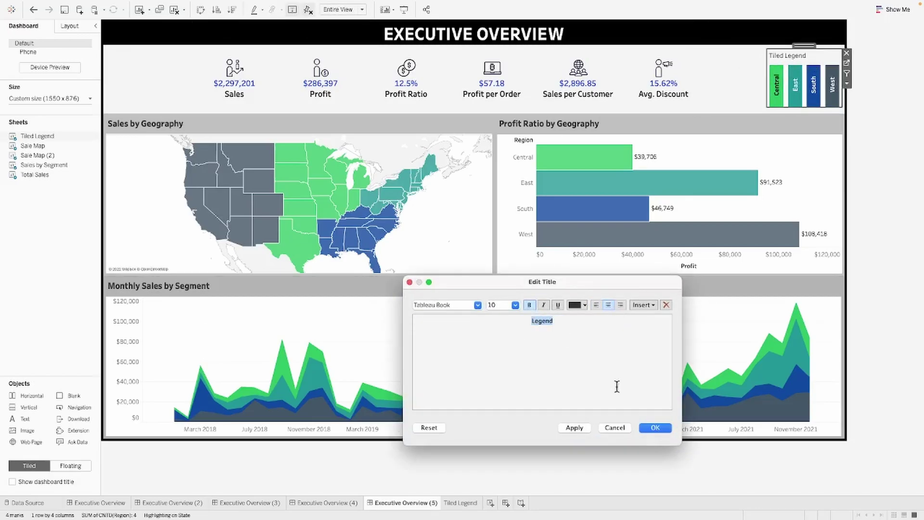
click(655, 428)
Widen the Tiled Legend bars to remove gaps, then duplicate the sheet as Tiled Legend (2).
click(847, 63)
click(140, 132)
mouse_move(207, 157)
mouse_down()
mouse_move(229, 160)
mouse_move(217, 162)
mouse_up()
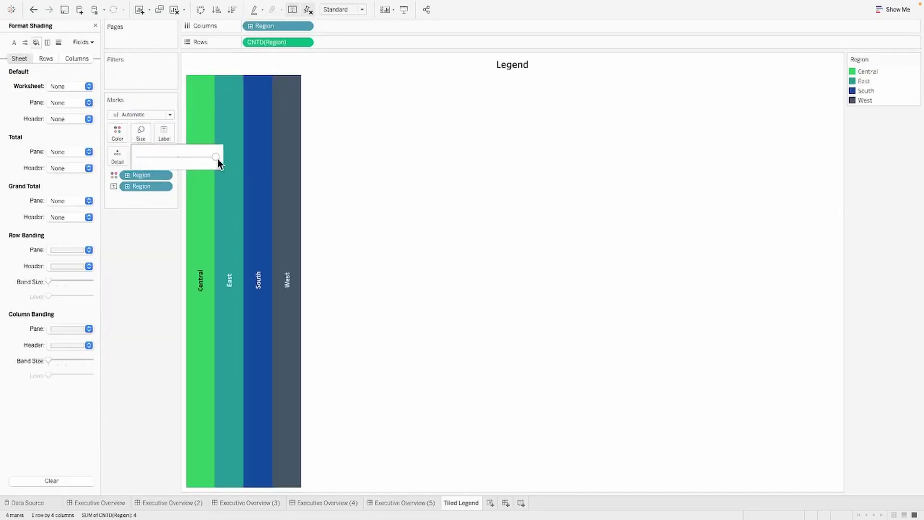
click(401, 504)
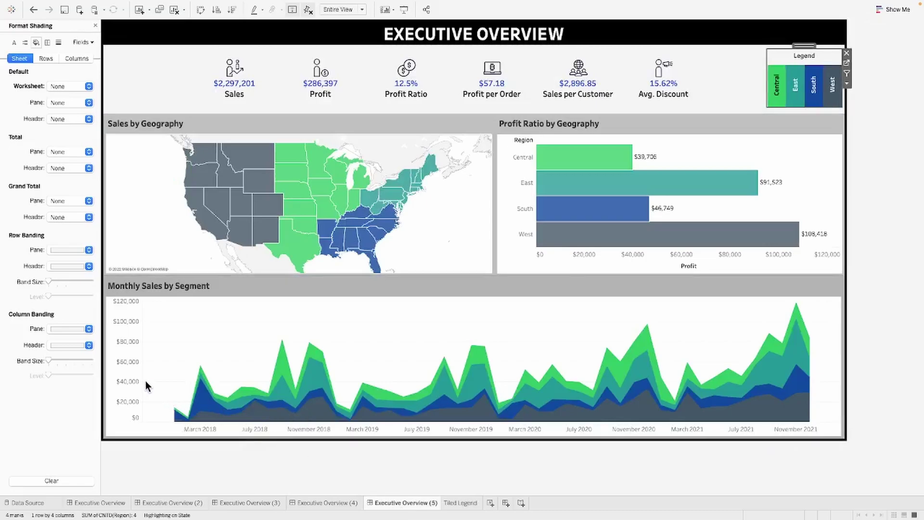
click(874, 173)
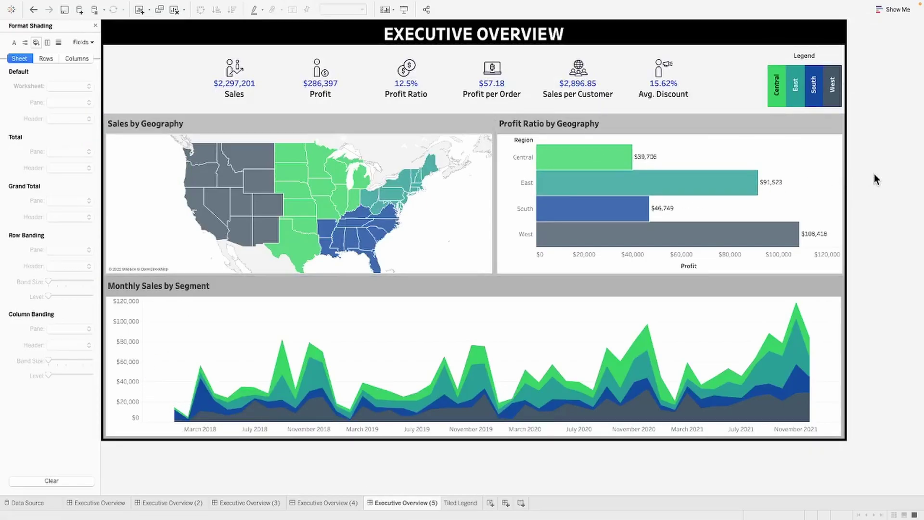
right_click(462, 502)
click(483, 404)
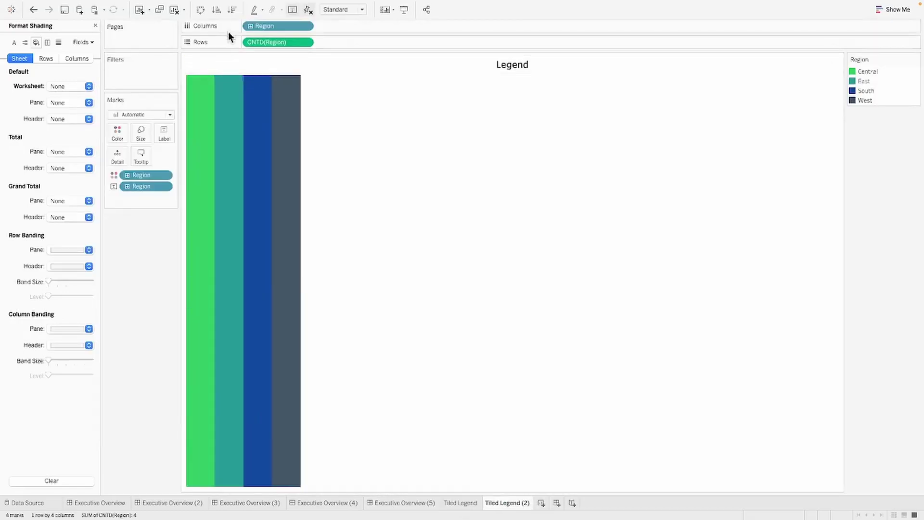
Swap rows and columns for horizontal bars with horizontal Region labels allowed to overlap.
click(201, 10)
click(164, 133)
click(240, 208)
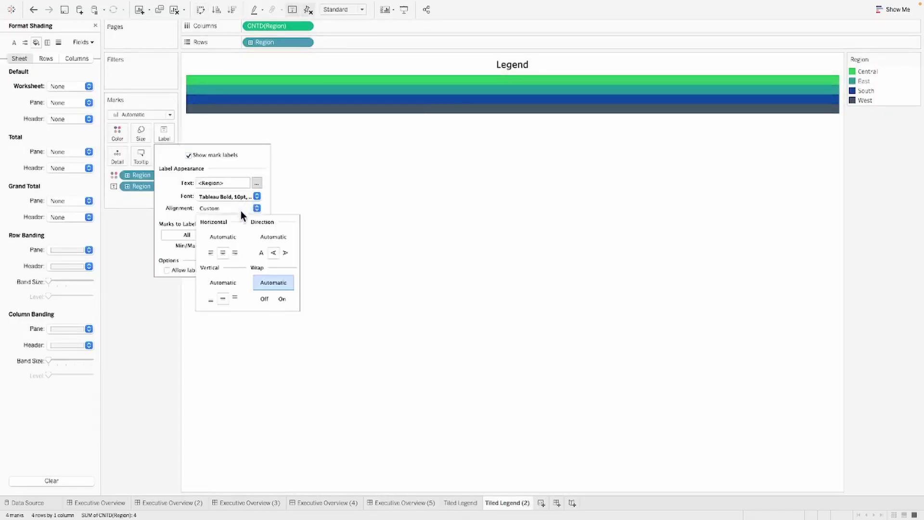
click(262, 253)
click(166, 271)
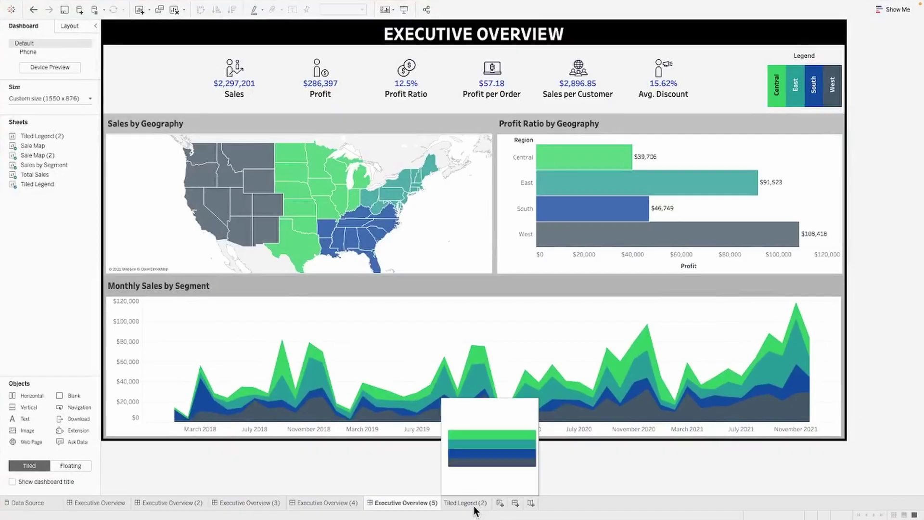
Remove Region from Rows and CNTD(Region) from Columns, and rename the sheet 'Text Legend'.
click(465, 503)
drag(262, 42, 183, 298)
drag(256, 27, 108, 365)
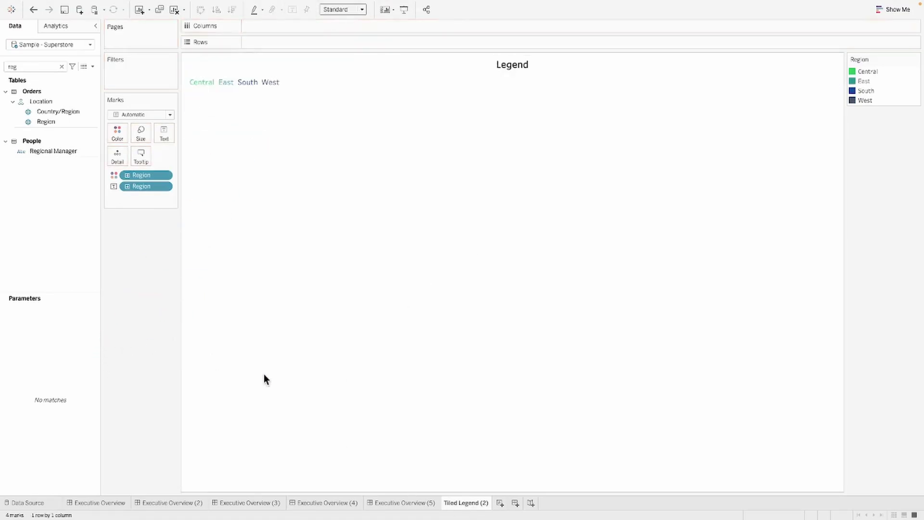
double_click(478, 503)
text(Text Legend)
key(Return)
Set the coloured region names to a medium size.
click(147, 133)
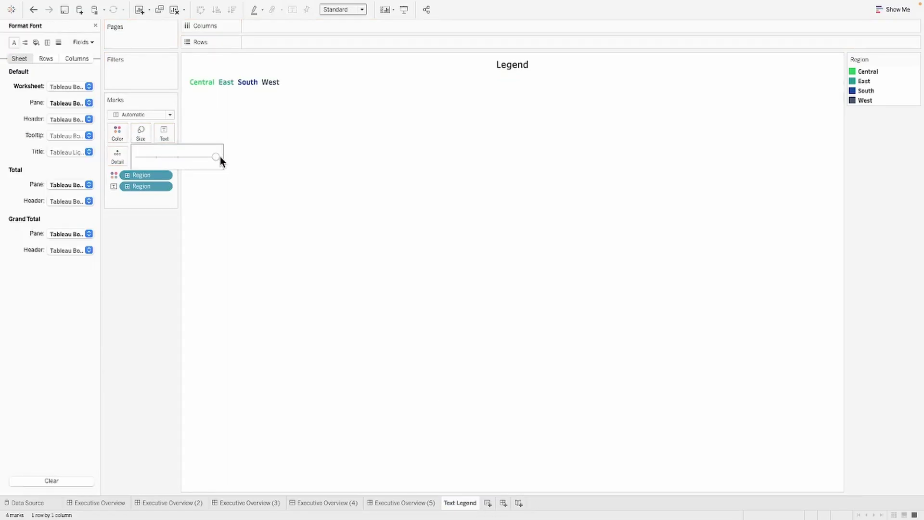
drag(214, 158, 190, 158)
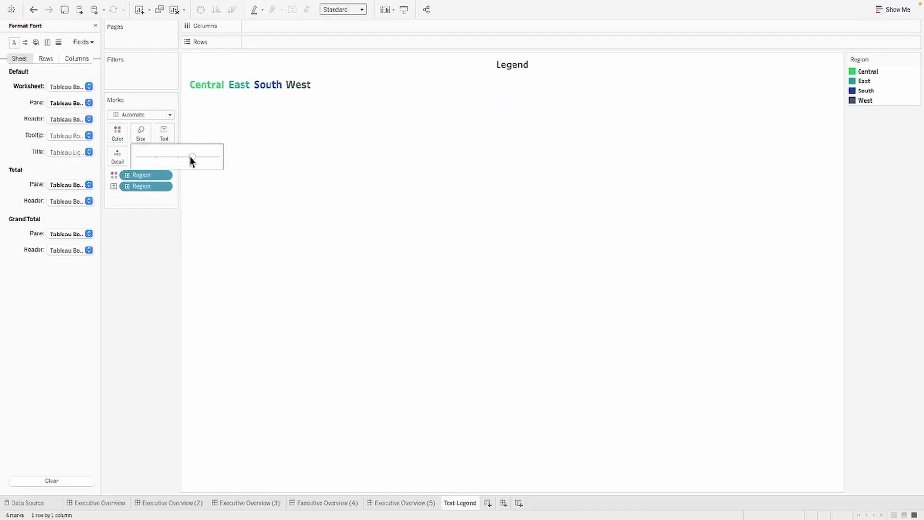
click(334, 162)
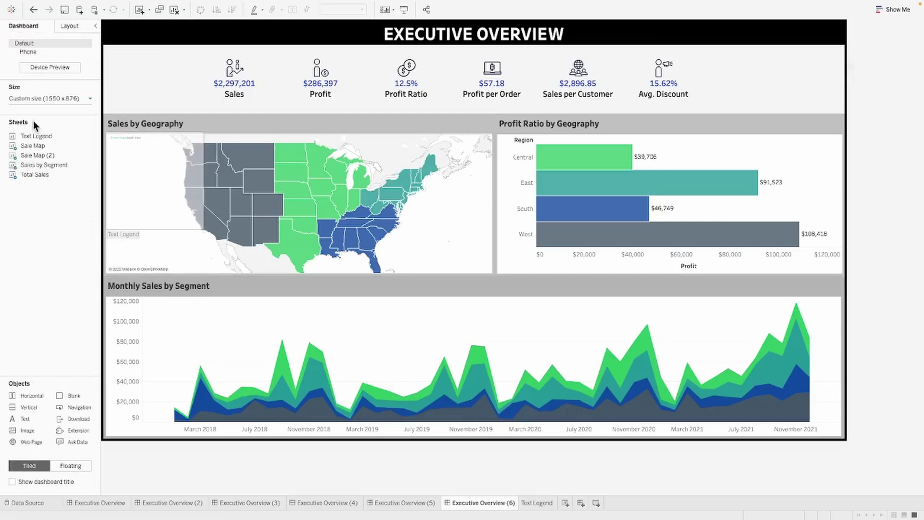
Place Text Legend at the dashboard's top right, replacing the Region colour legend, then select Geo Region Legend 2.
drag(33, 136, 622, 99)
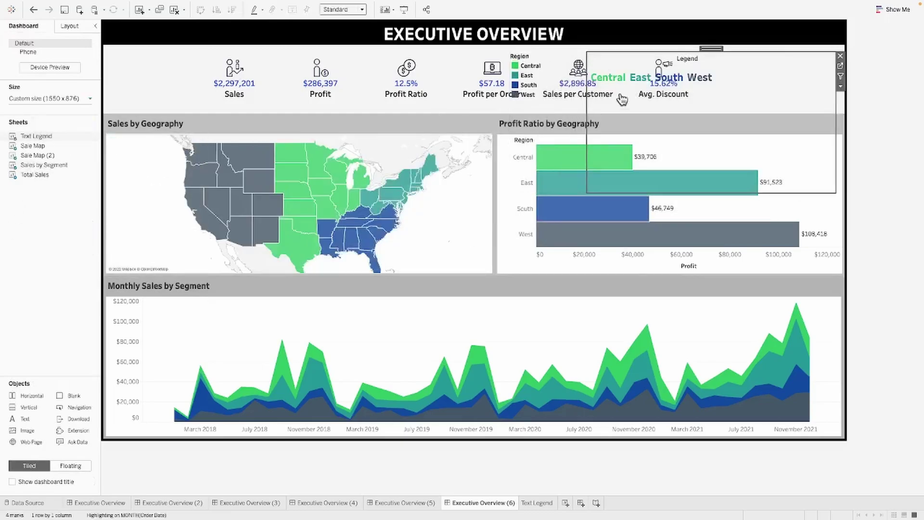
click(525, 68)
click(538, 55)
drag(581, 197, 712, 104)
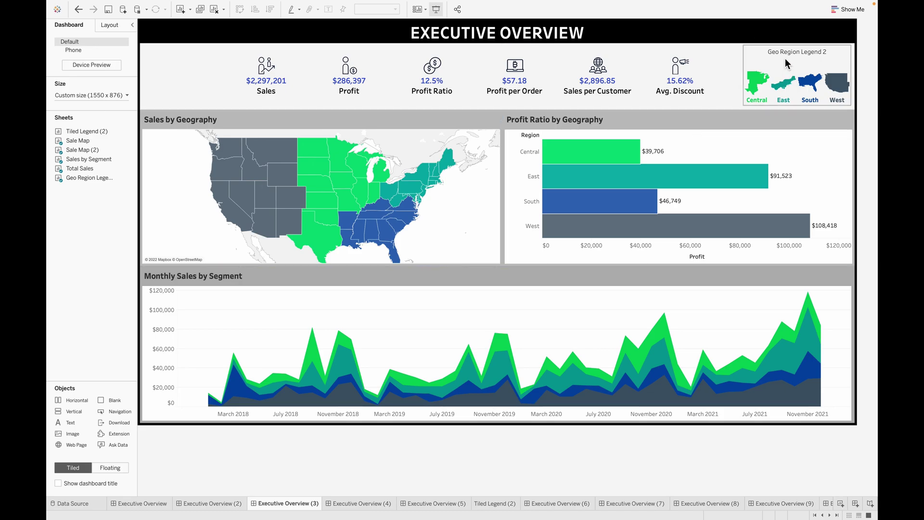
click(785, 59)
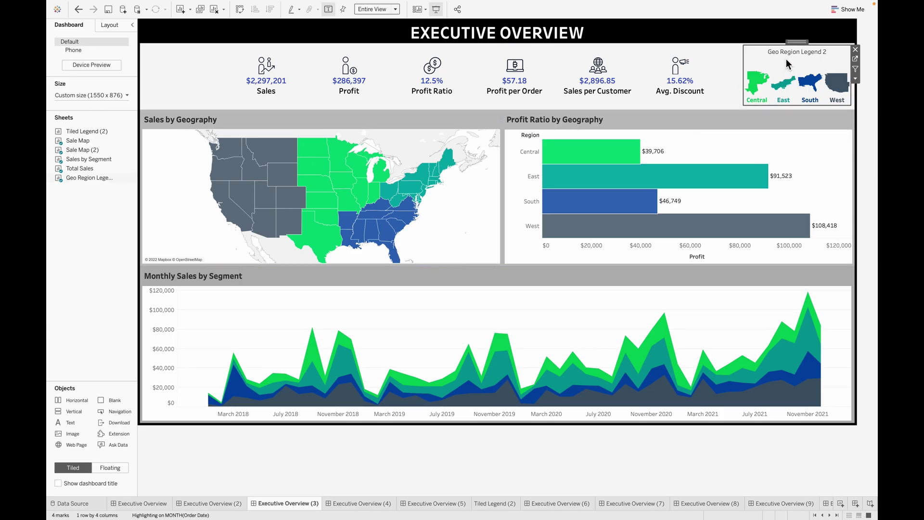
Toggle Ignore Actions on the legend and test it by selecting Ohio and the East bar.
click(856, 80)
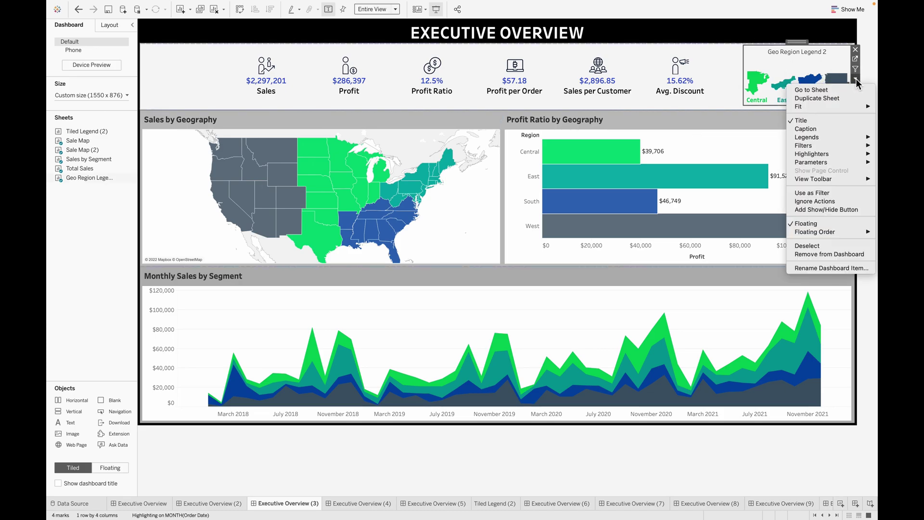
click(840, 202)
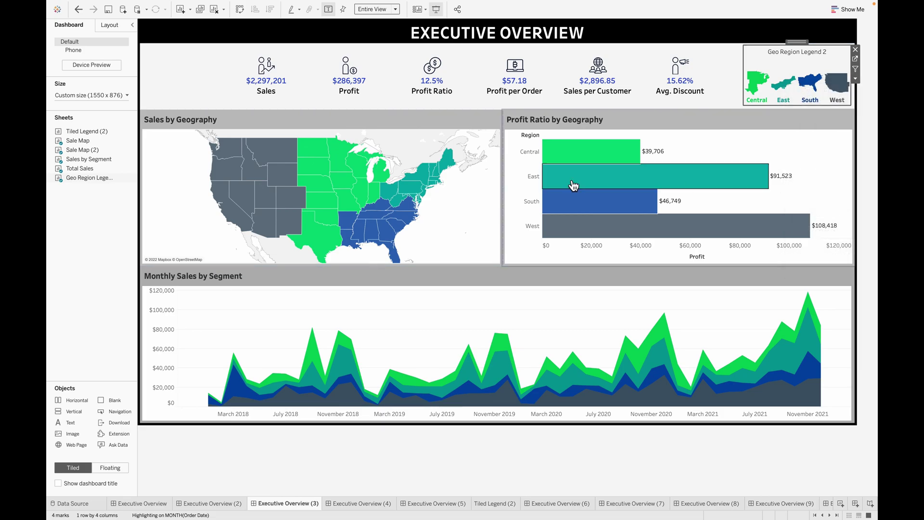
click(394, 192)
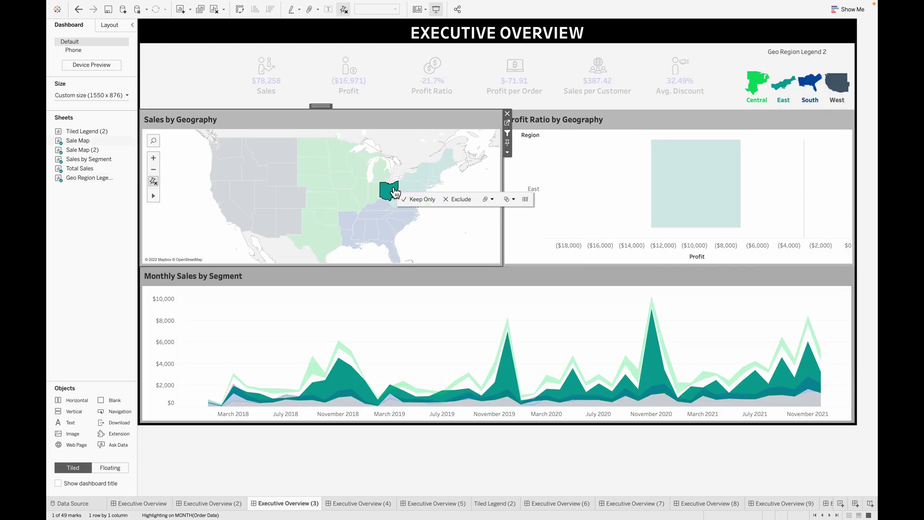
click(394, 192)
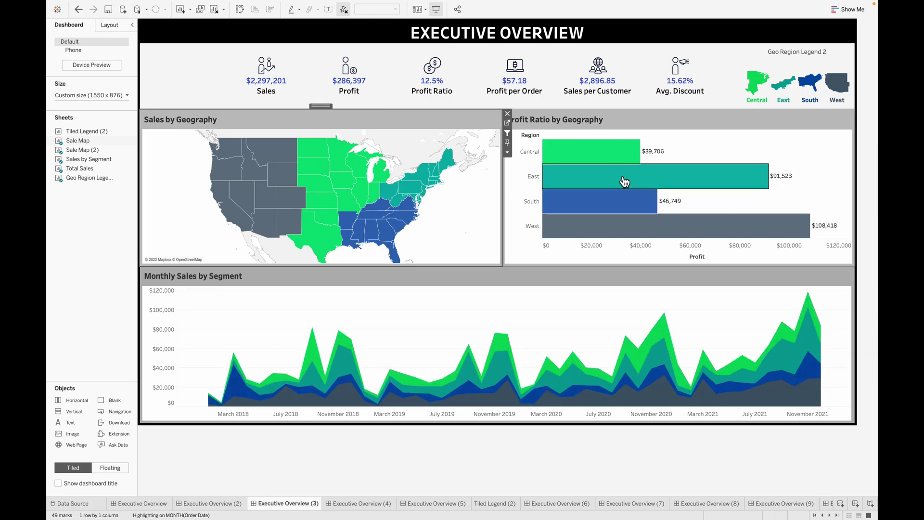
click(624, 181)
click(611, 188)
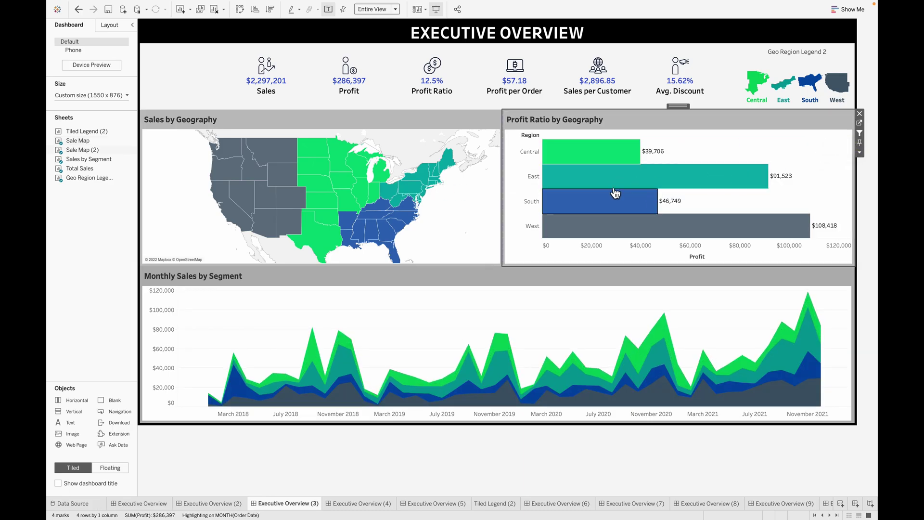
click(612, 188)
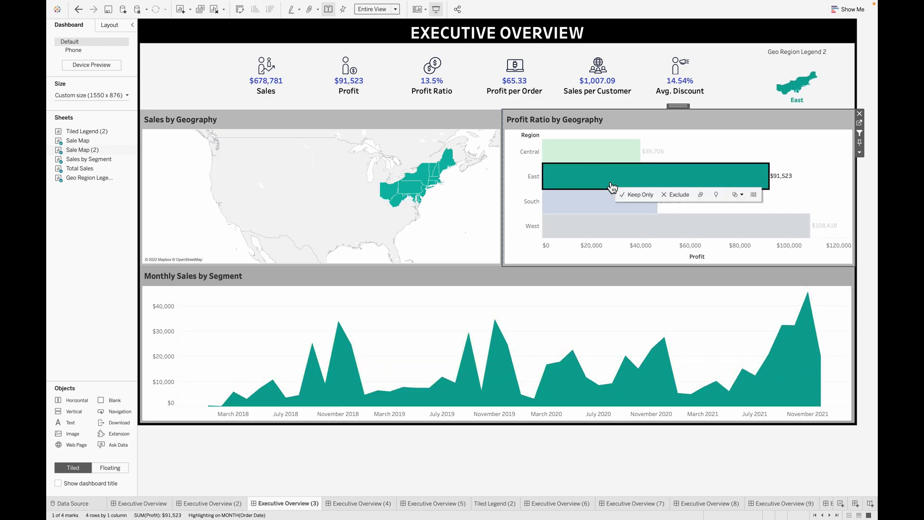
click(628, 183)
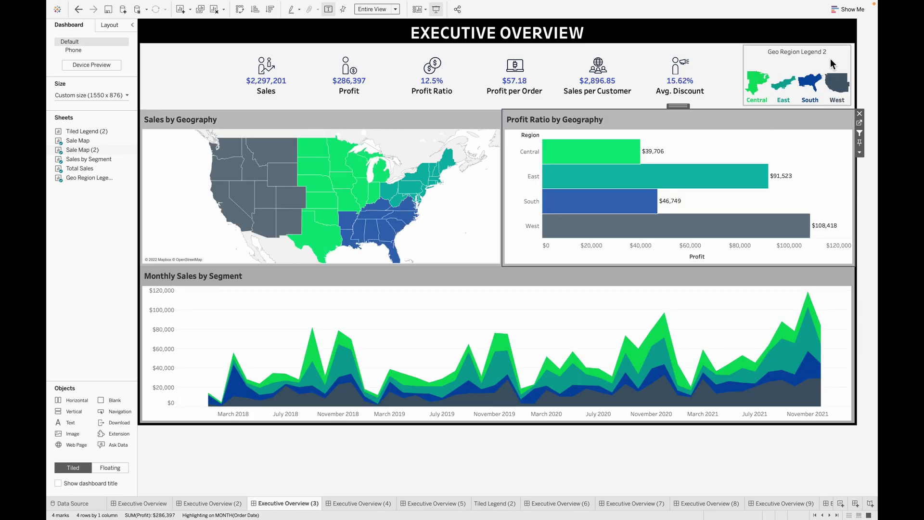
Set Geo Region Legend 2 to Ignore Actions and verify it keeps all regions when East is selected.
click(833, 59)
click(856, 78)
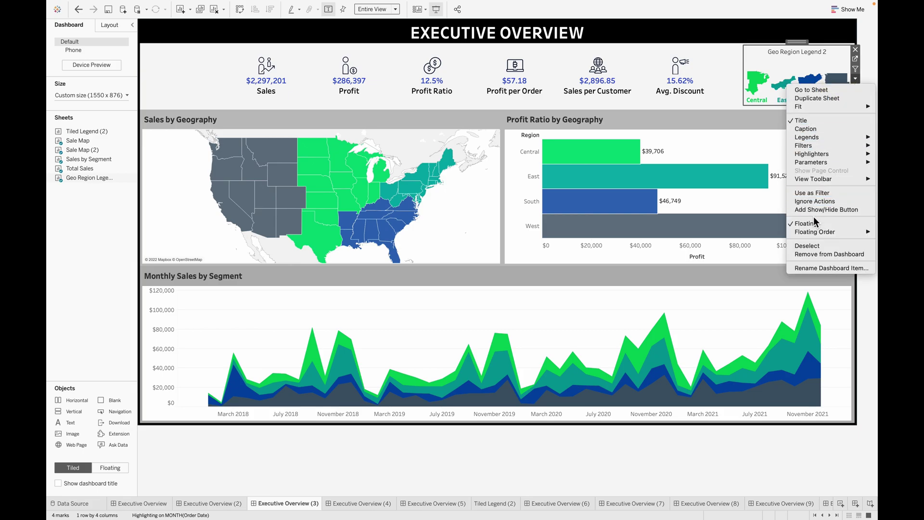
click(815, 202)
click(641, 183)
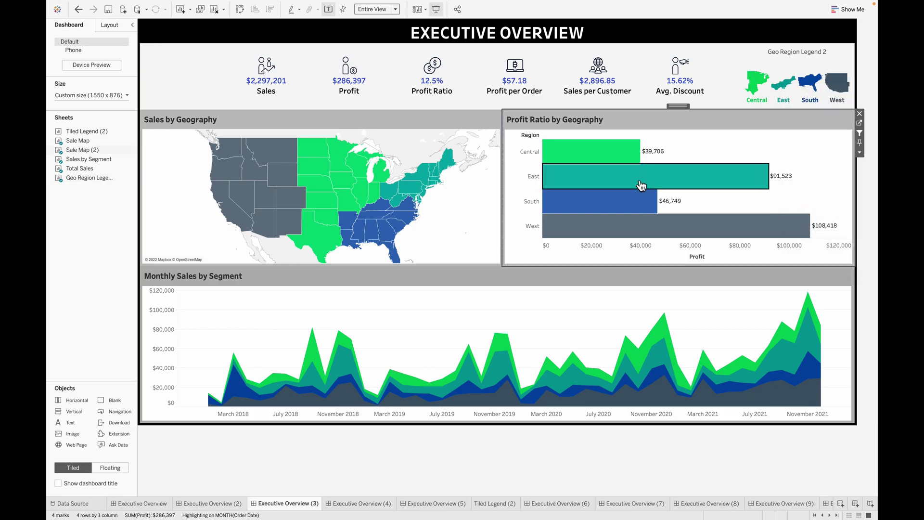
click(641, 186)
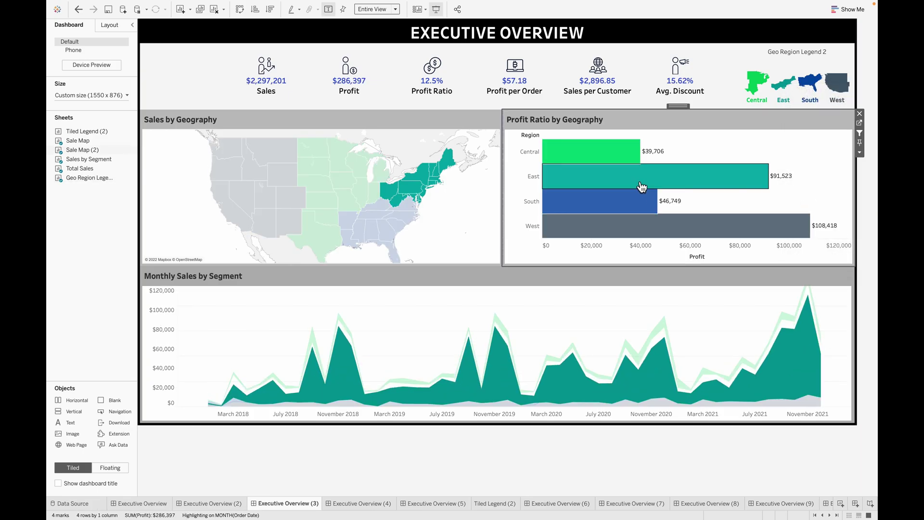